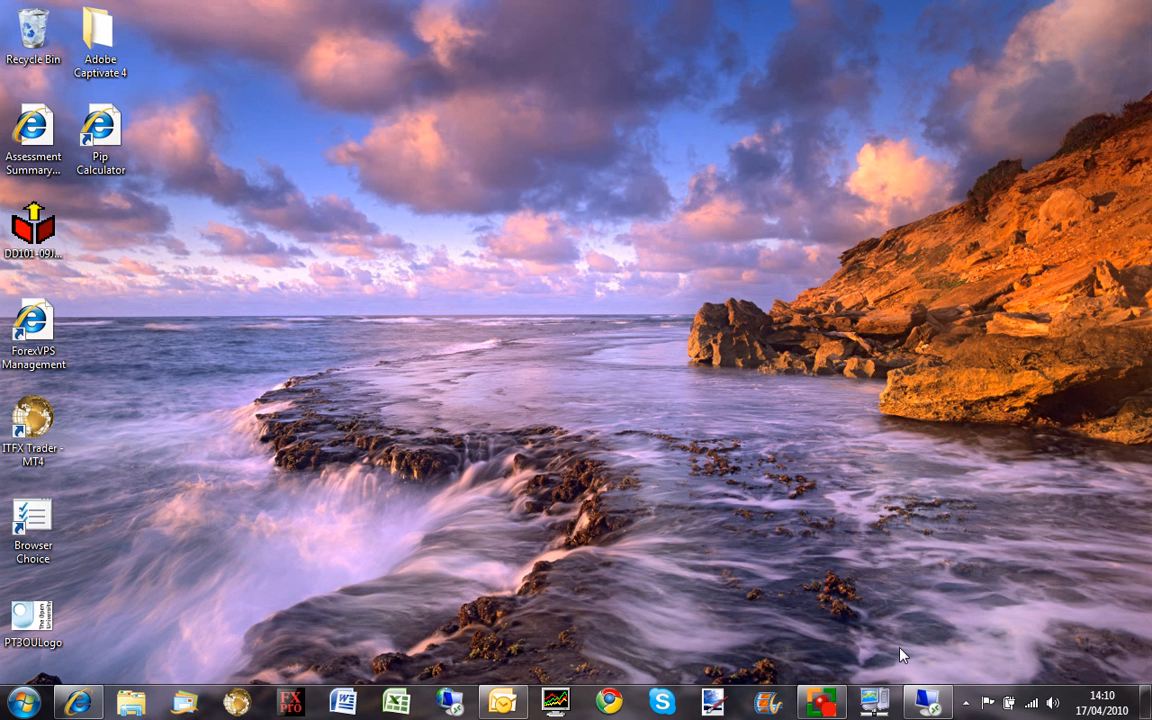
Step: Switch to the remote desktop session and open My Computer
mouse_move(927, 703)
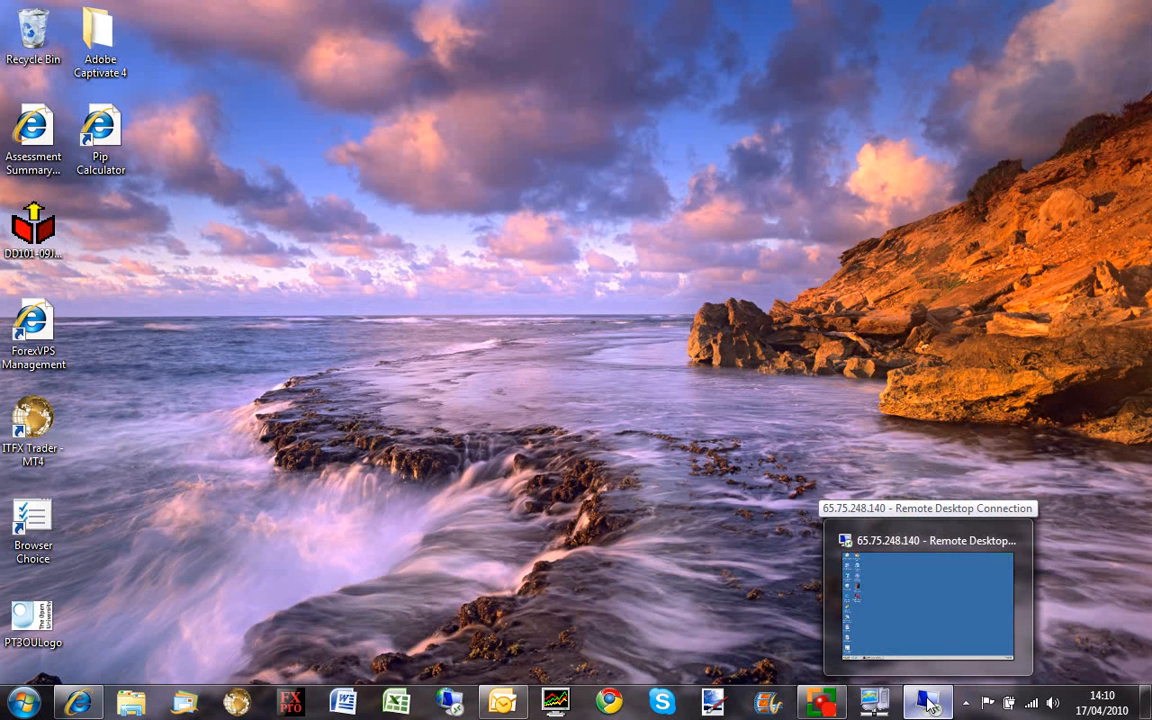
click(927, 703)
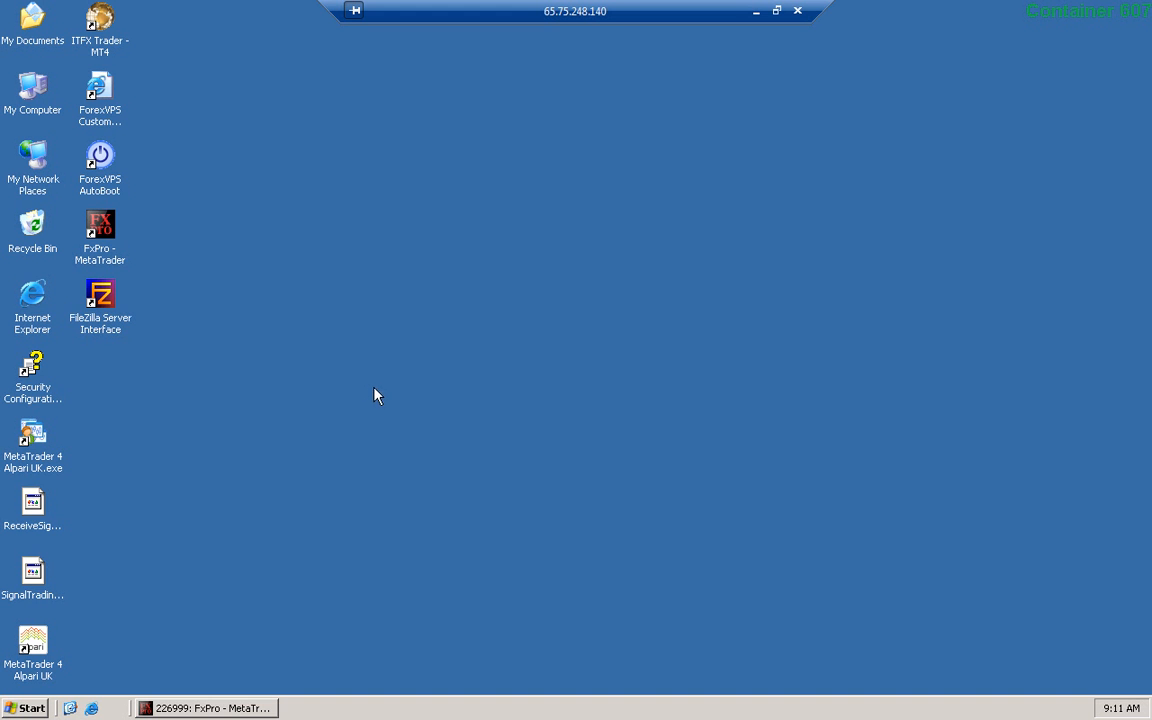
click(104, 48)
click(32, 100)
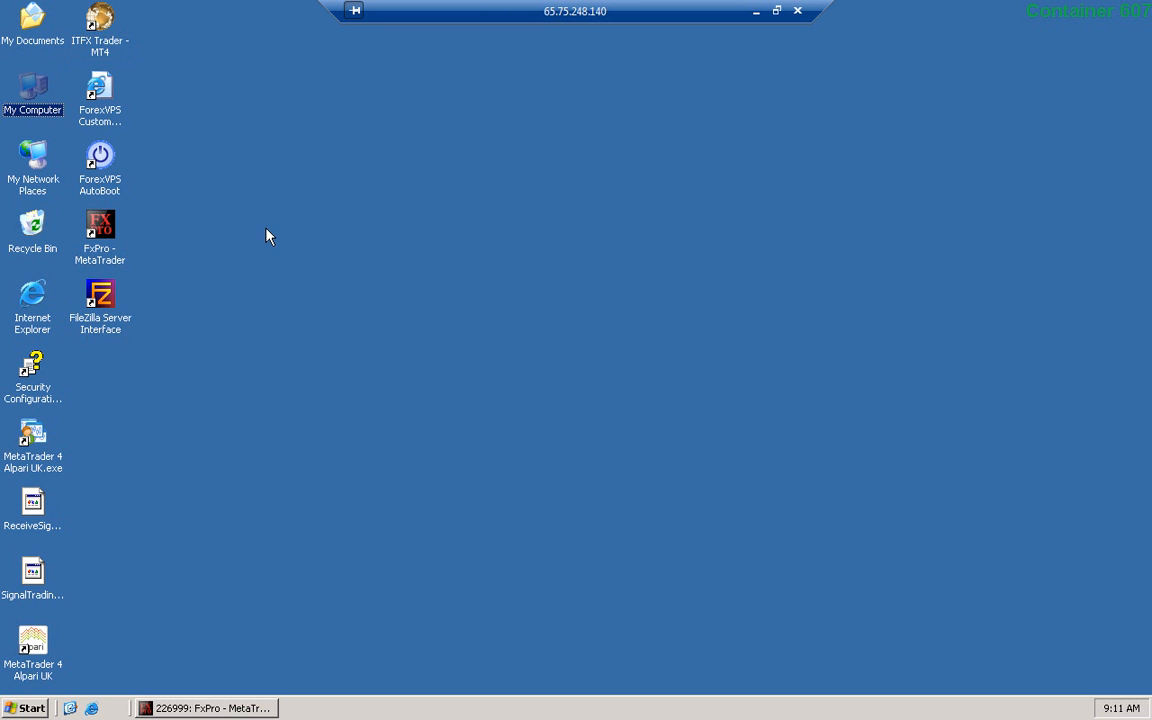
double_click(32, 90)
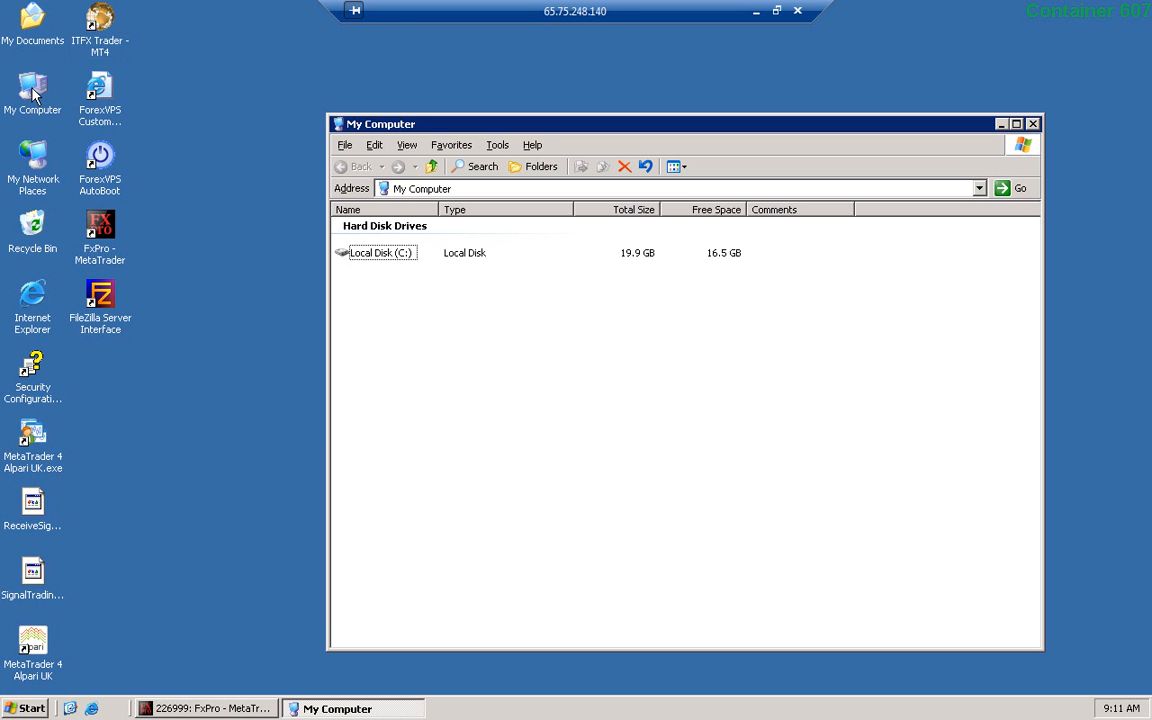
Step: Browse Local Disk C: to the Program Files (x86)\ITFX Trader - MT4 folder
double_click(390, 257)
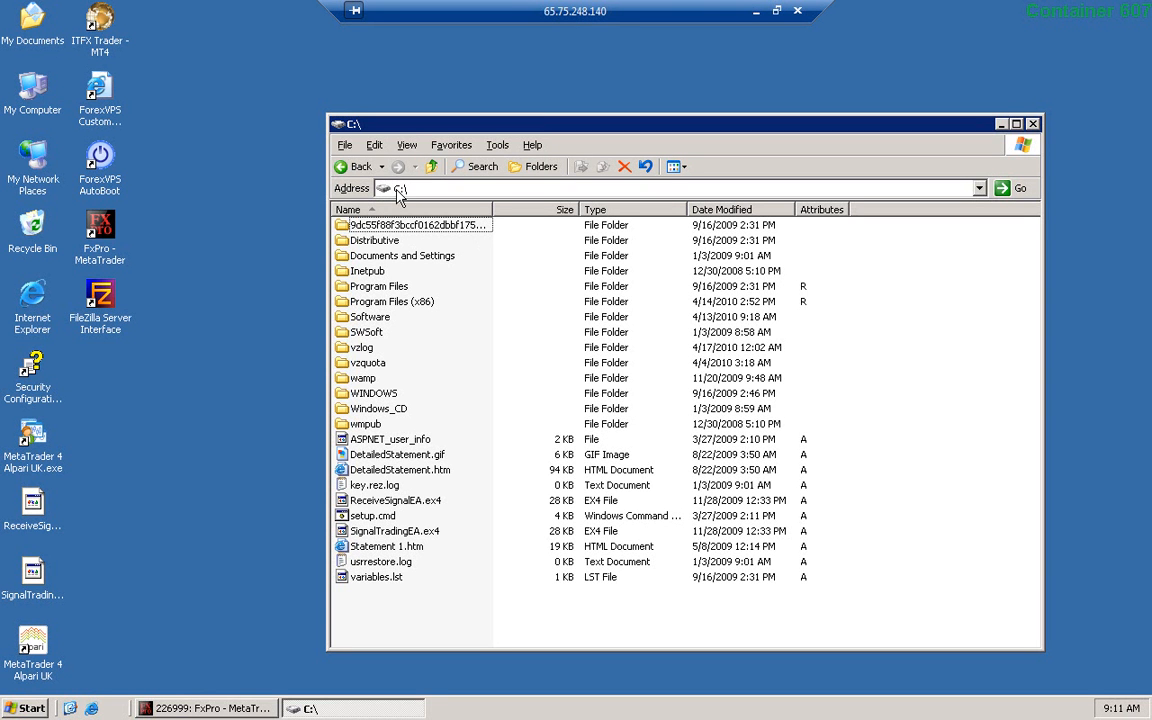
click(385, 301)
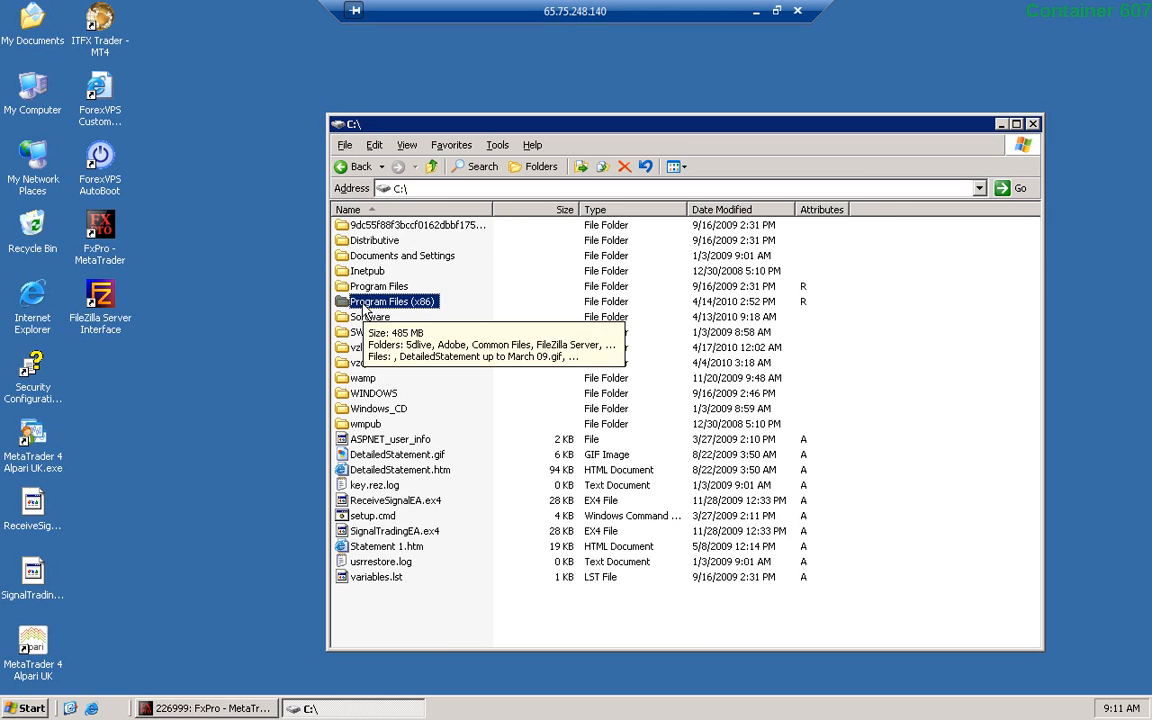
double_click(365, 305)
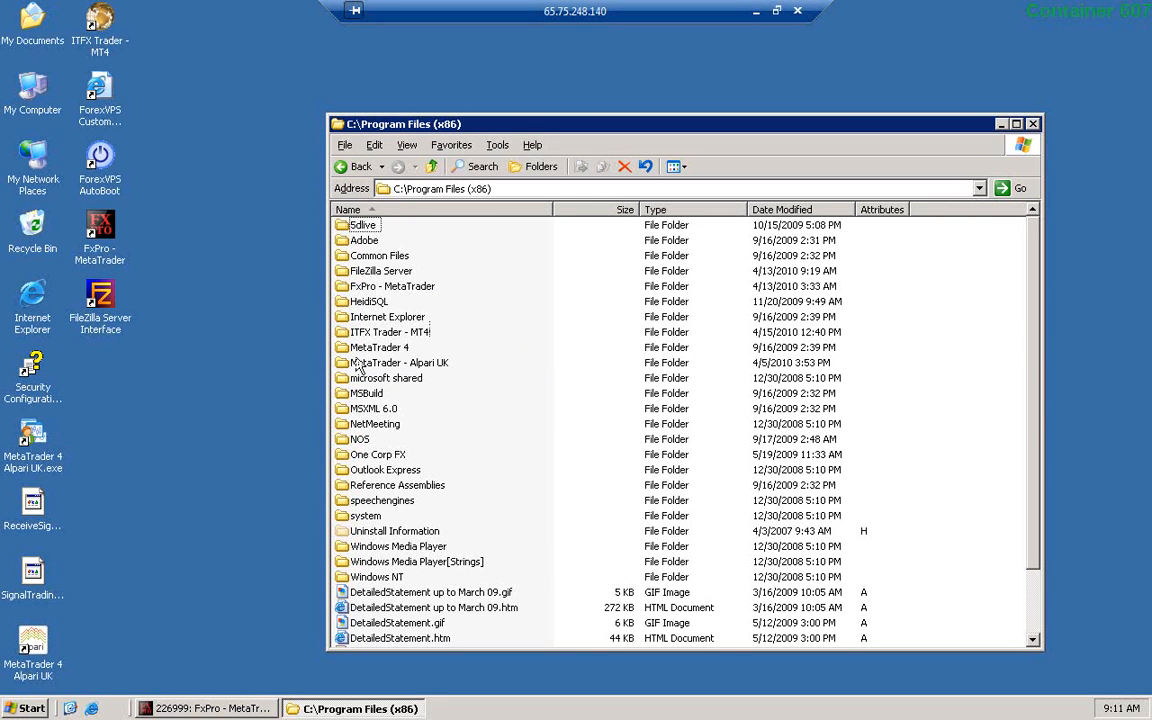
click(366, 334)
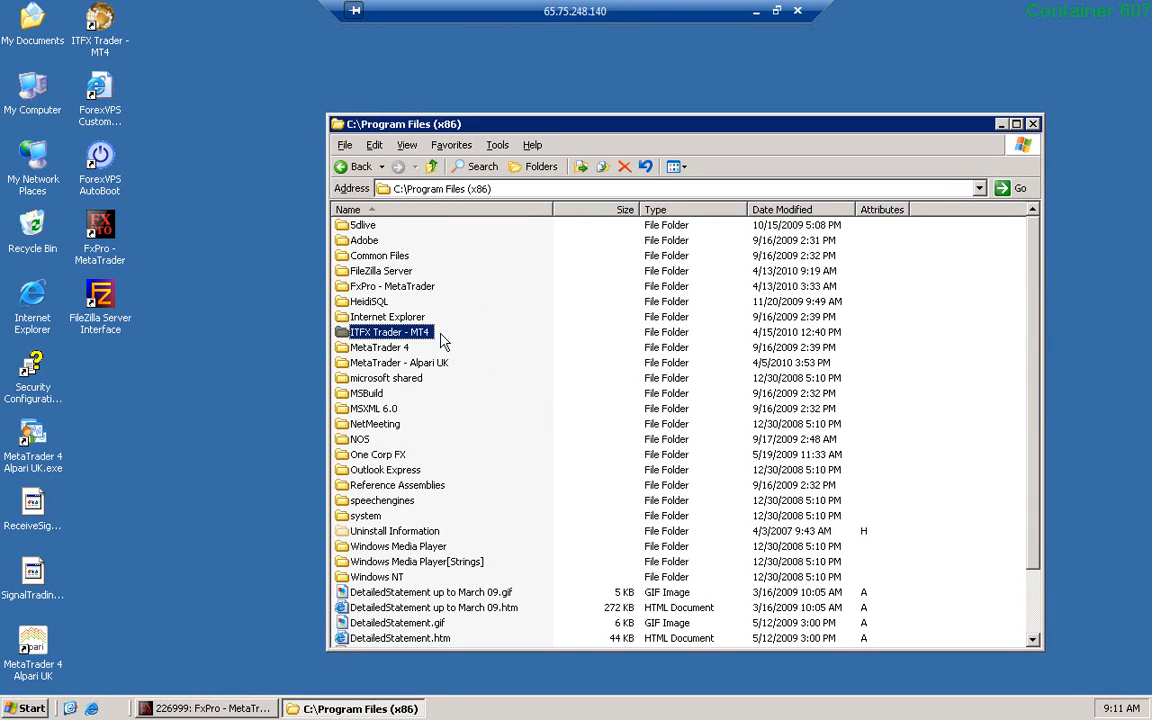
double_click(345, 338)
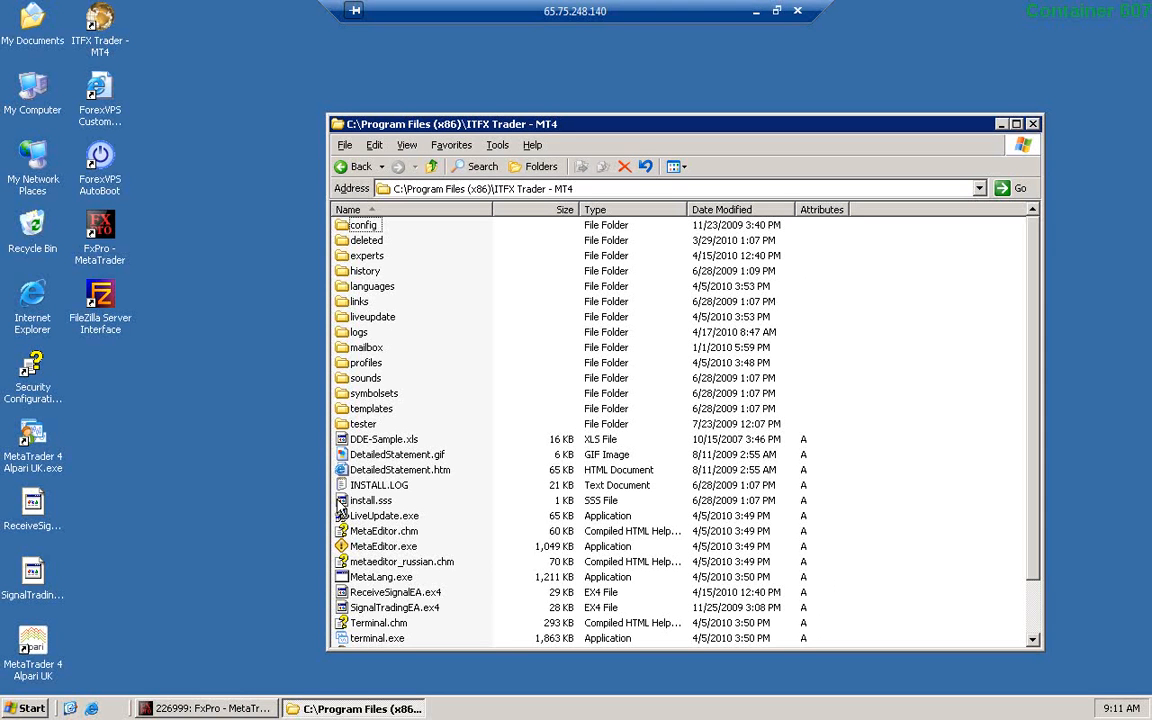
Step: Open the experts folder and locate the ReceiveSignalEA.ex4 file
click(371, 258)
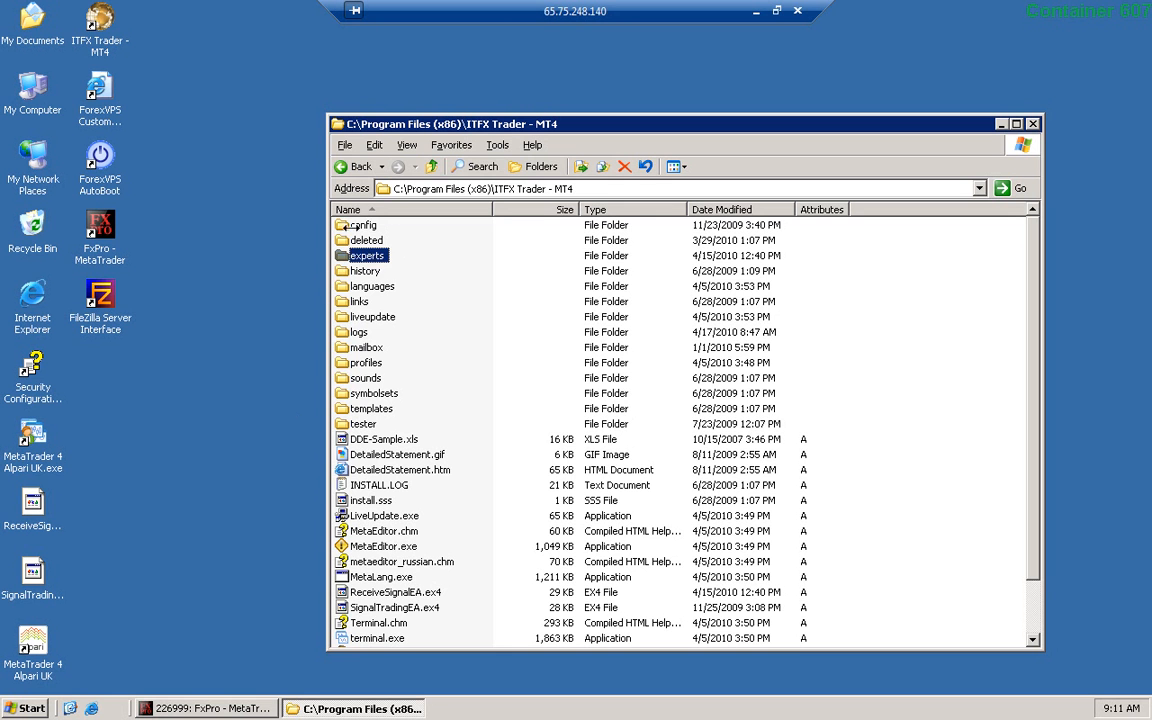
mouse_move(353, 260)
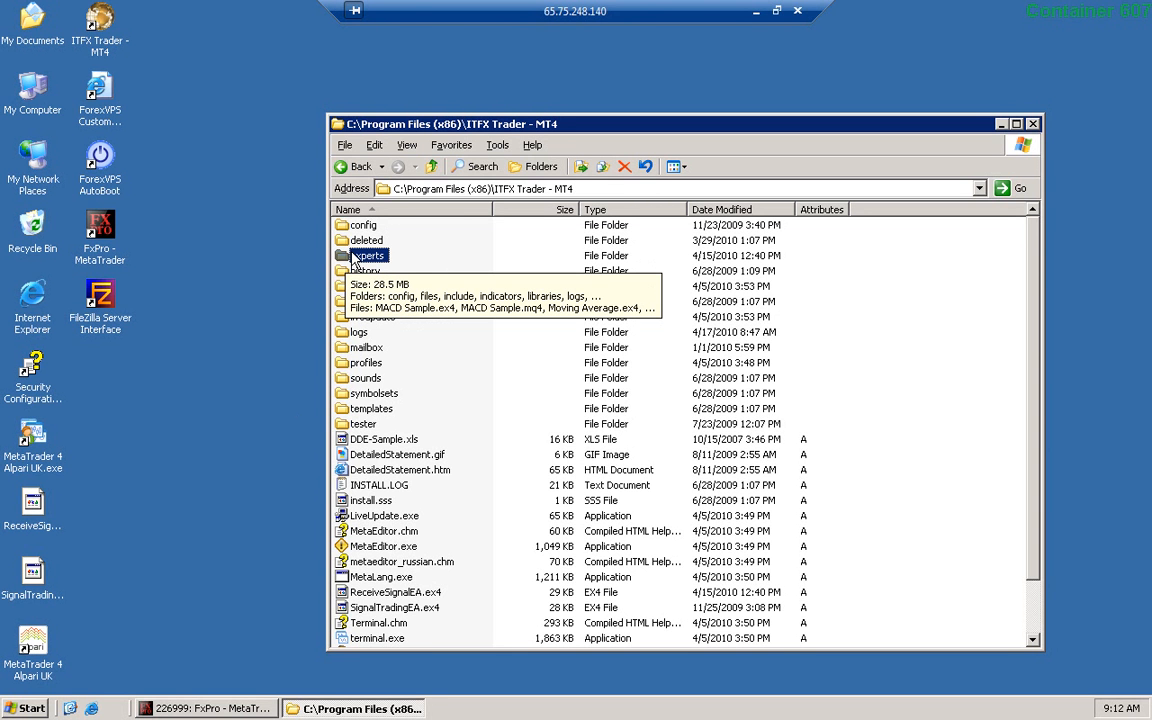
double_click(353, 260)
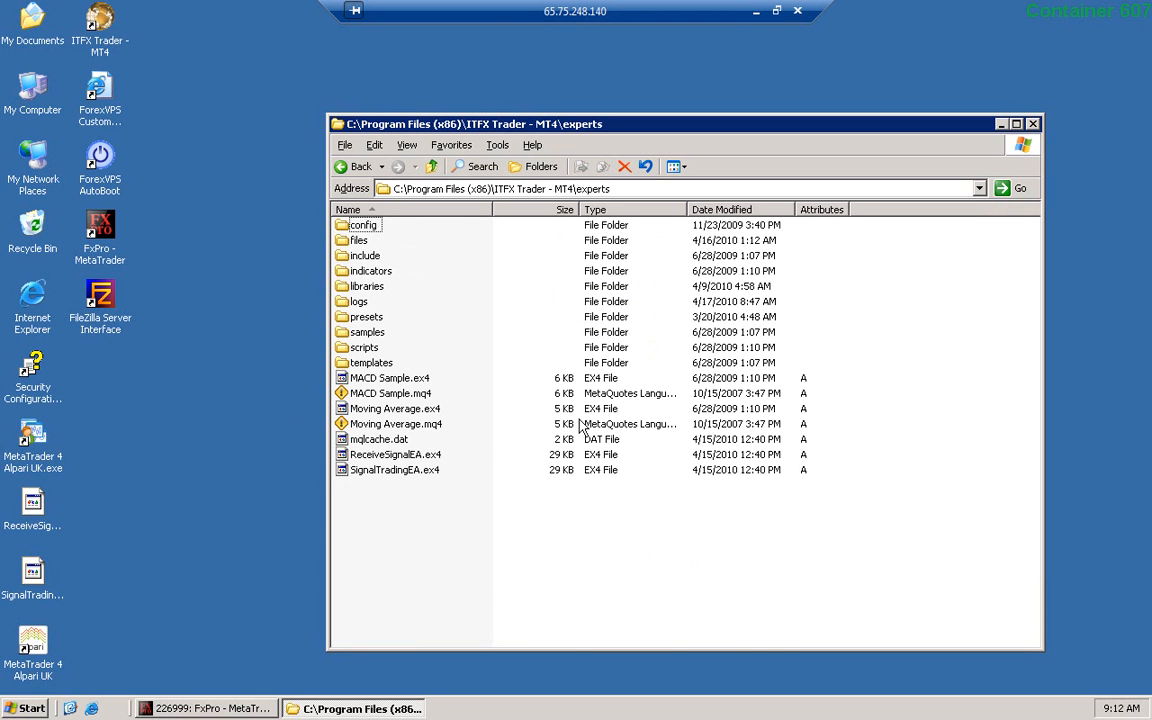
click(398, 455)
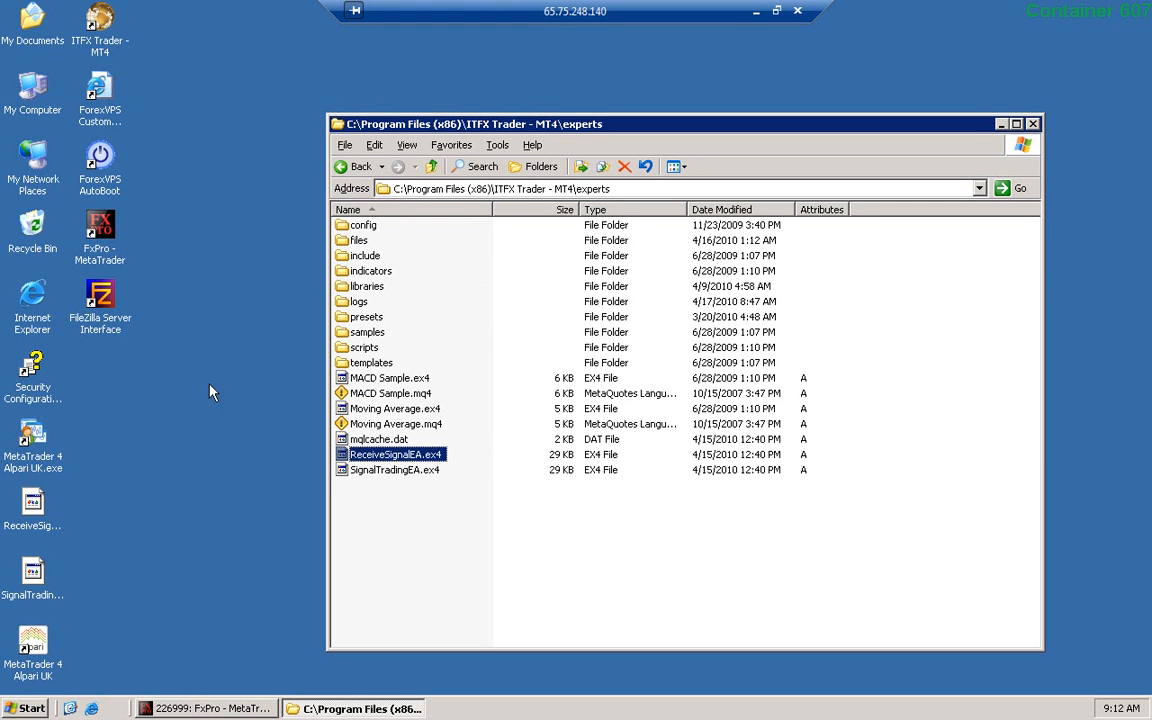
Step: Launch ITFX Trader - MT4 from the desktop shortcut
click(108, 38)
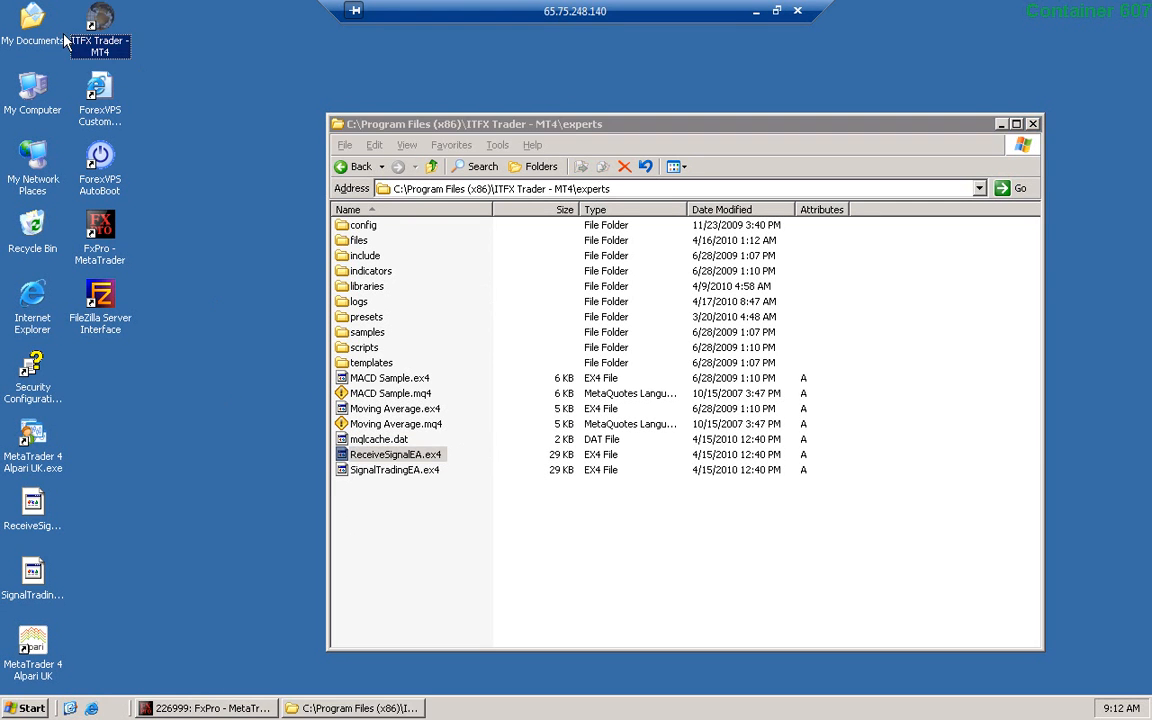
click(388, 503)
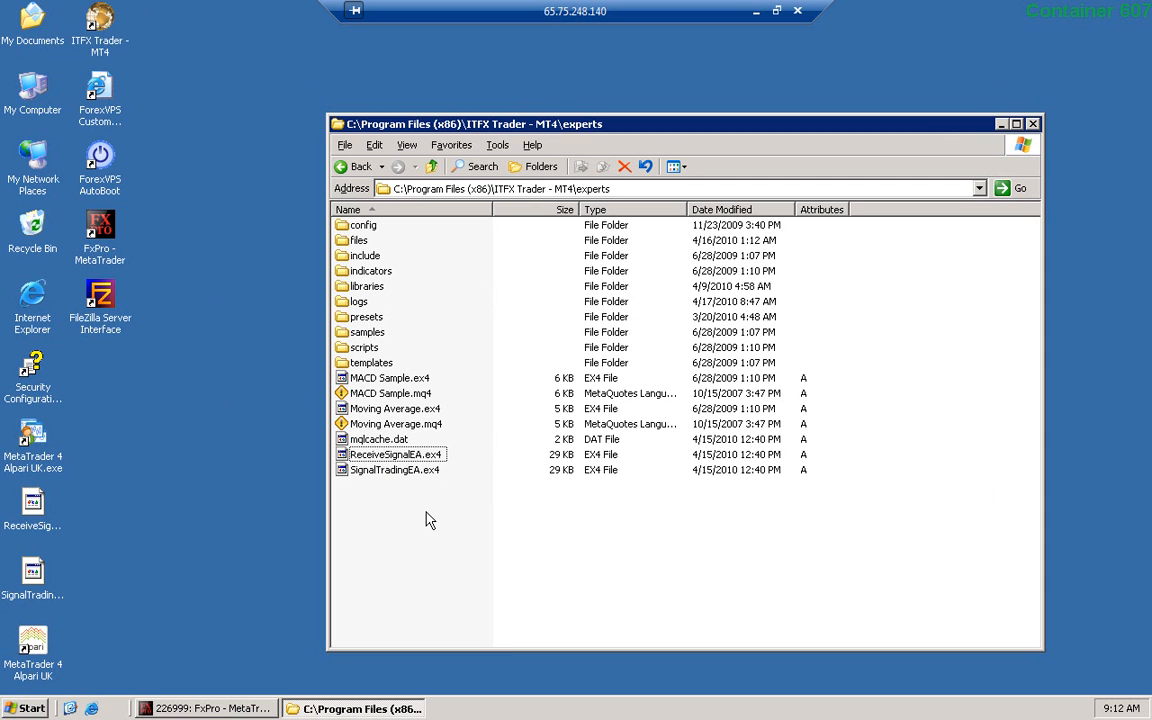
click(106, 37)
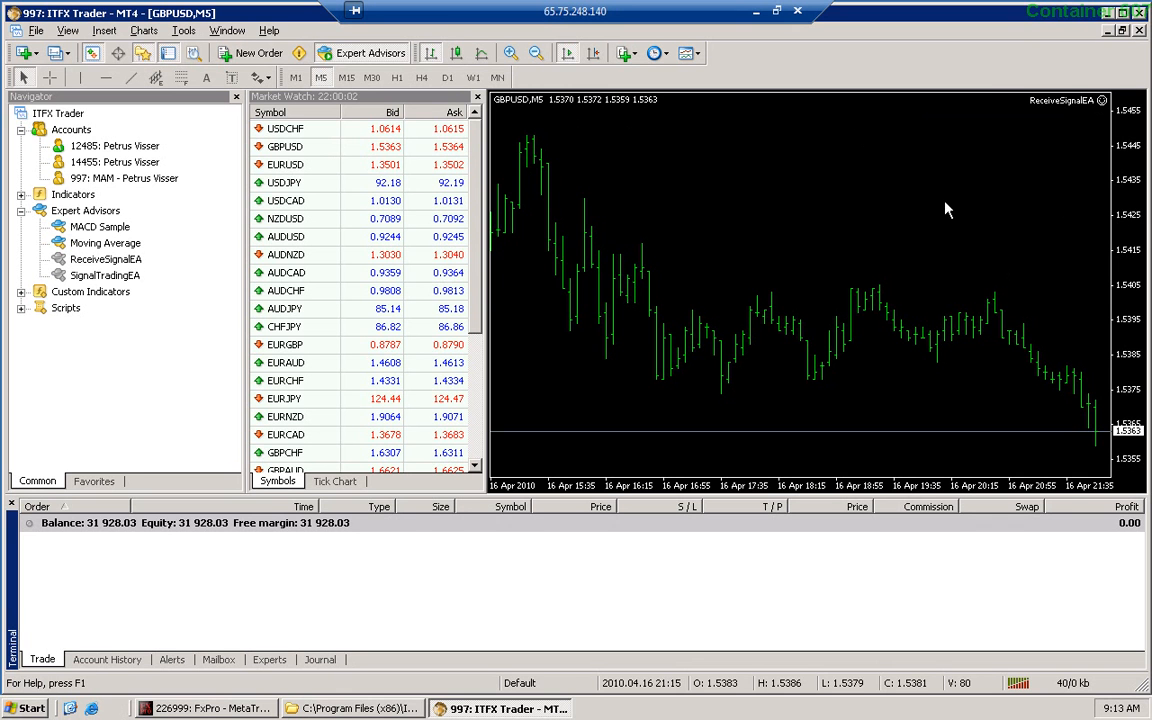
Step: Remove the attached expert advisor from the GBPUSD chart
right_click(1103, 100)
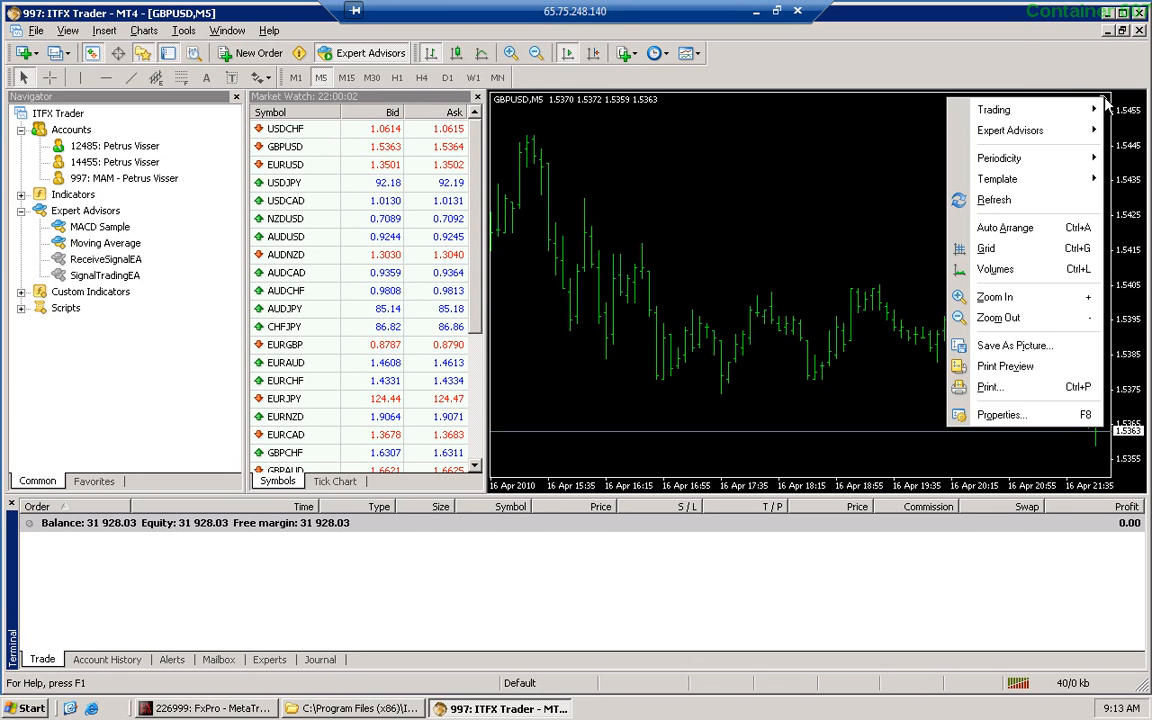
mouse_move(1040, 131)
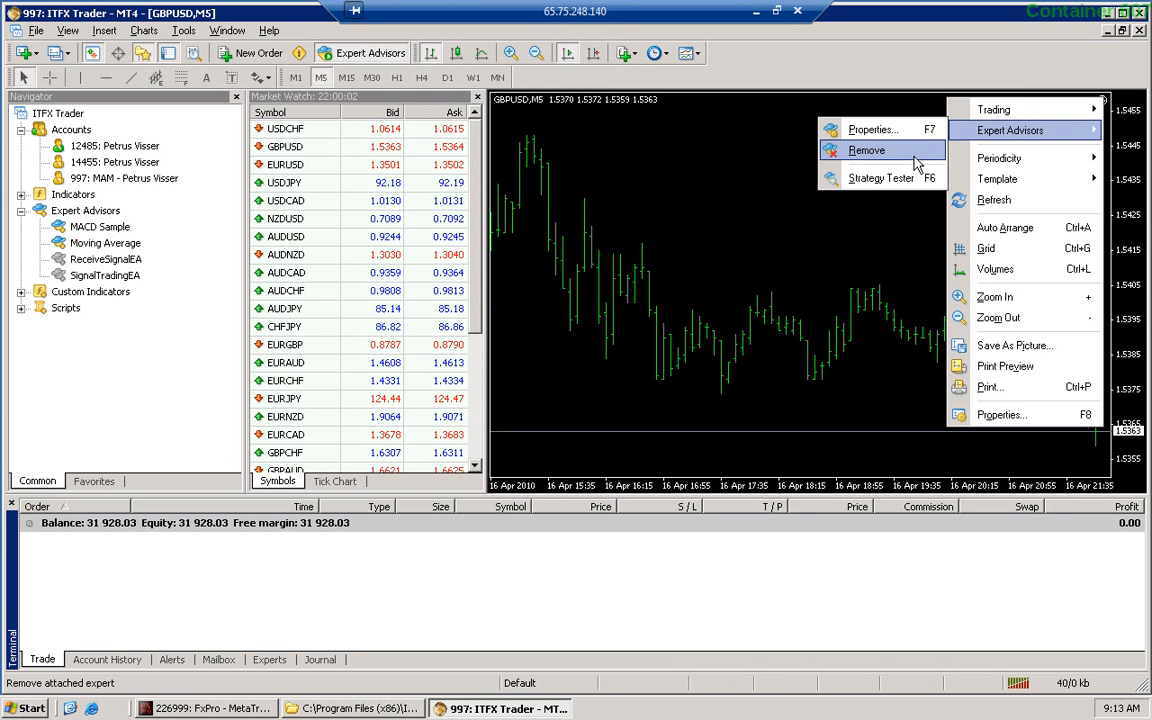
click(862, 149)
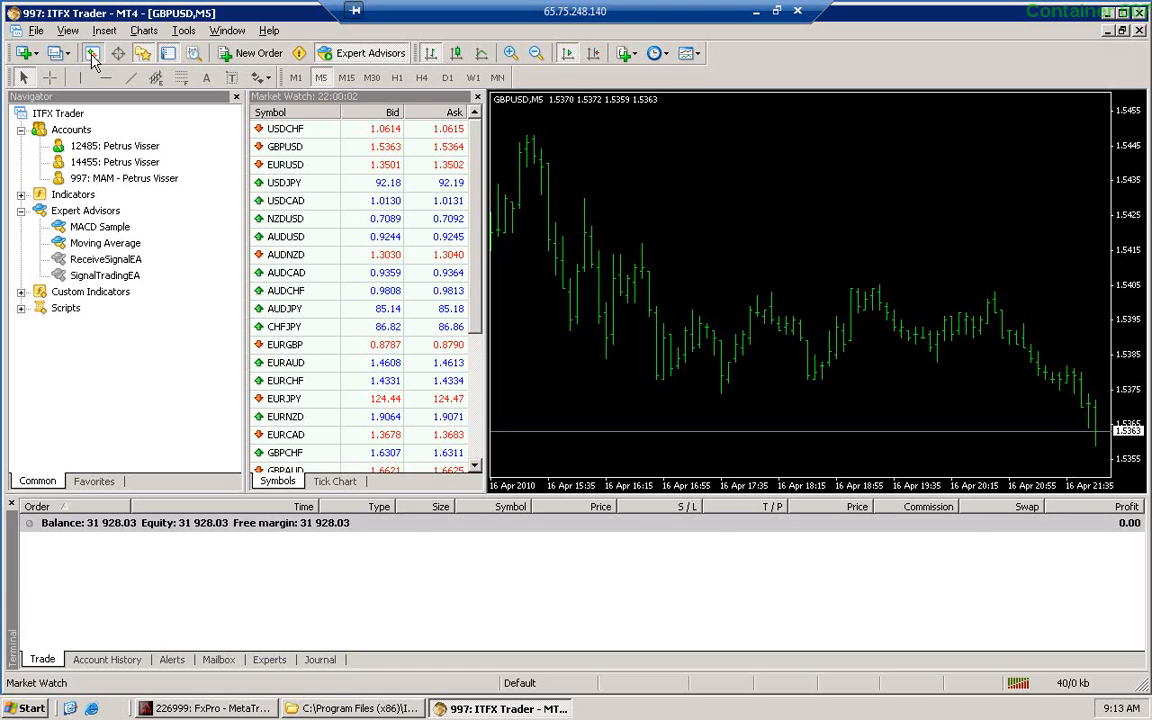
click(142, 55)
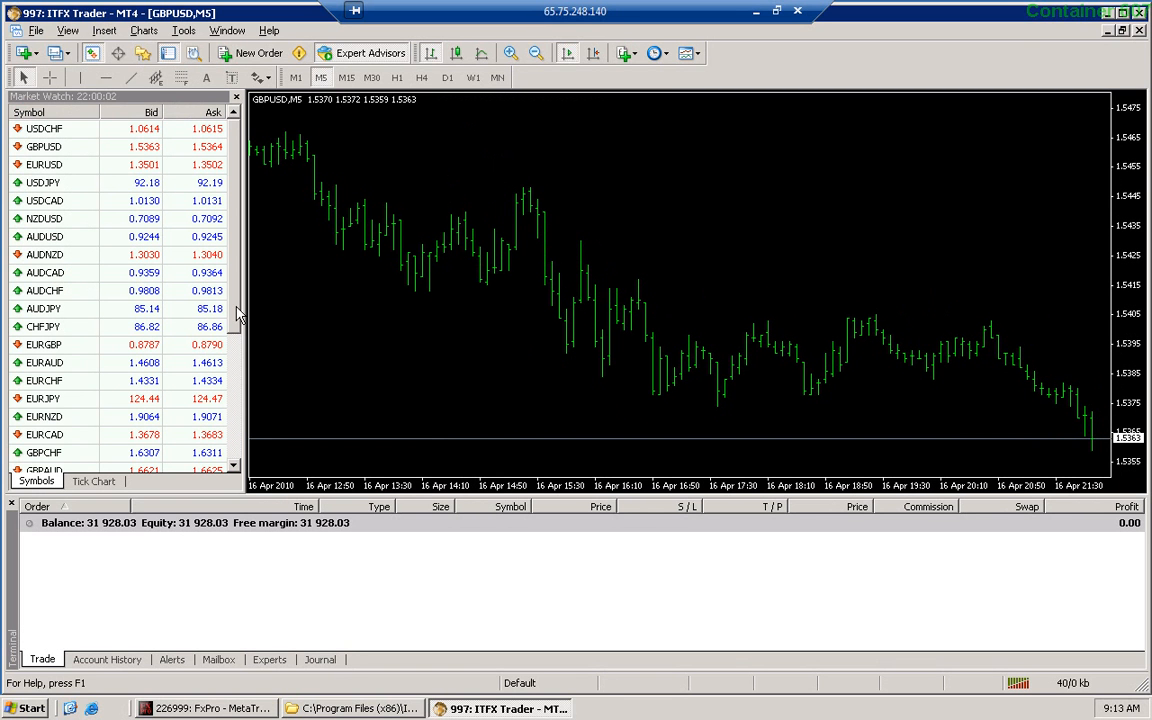
click(142, 55)
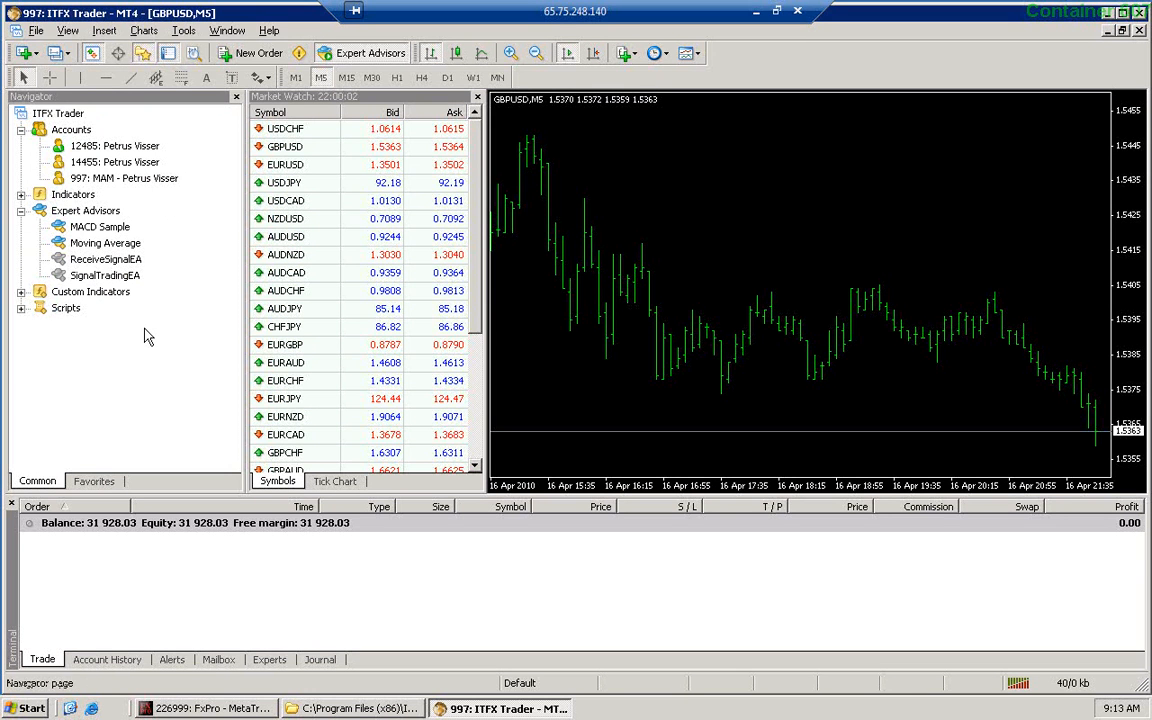
click(76, 207)
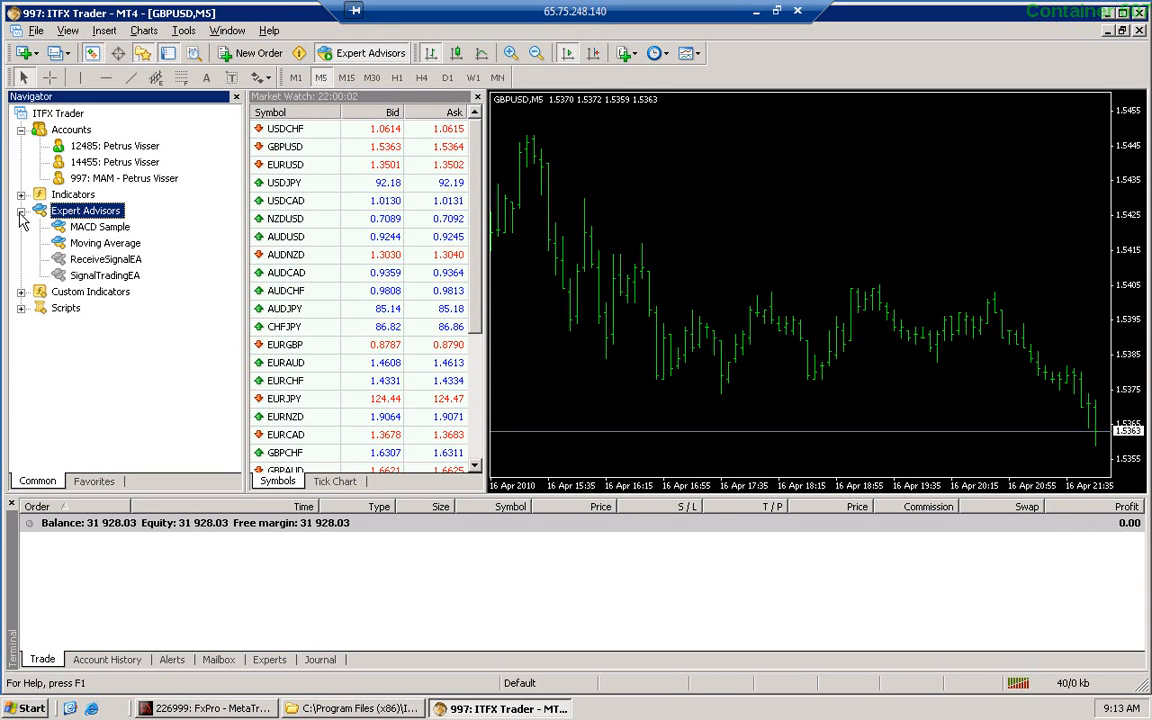
click(21, 211)
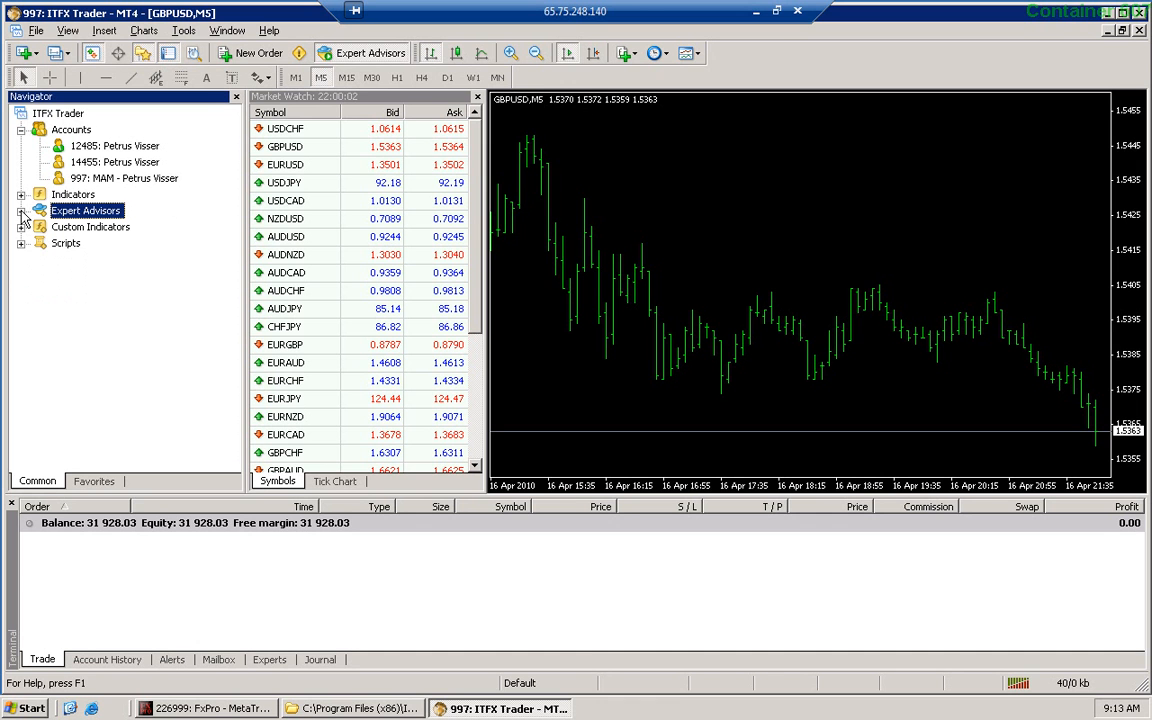
click(21, 211)
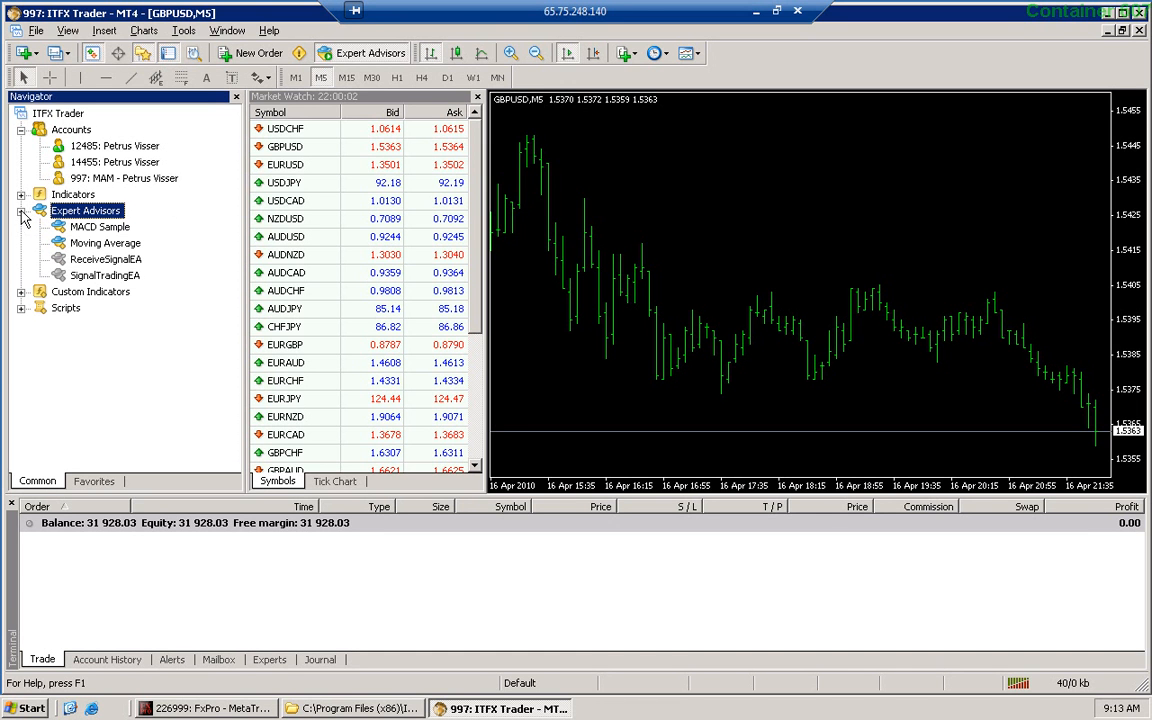
Step: Attach ReceiveSignalEA to the GBPUSD chart and set its BrokerTimezone input to 0
click(103, 261)
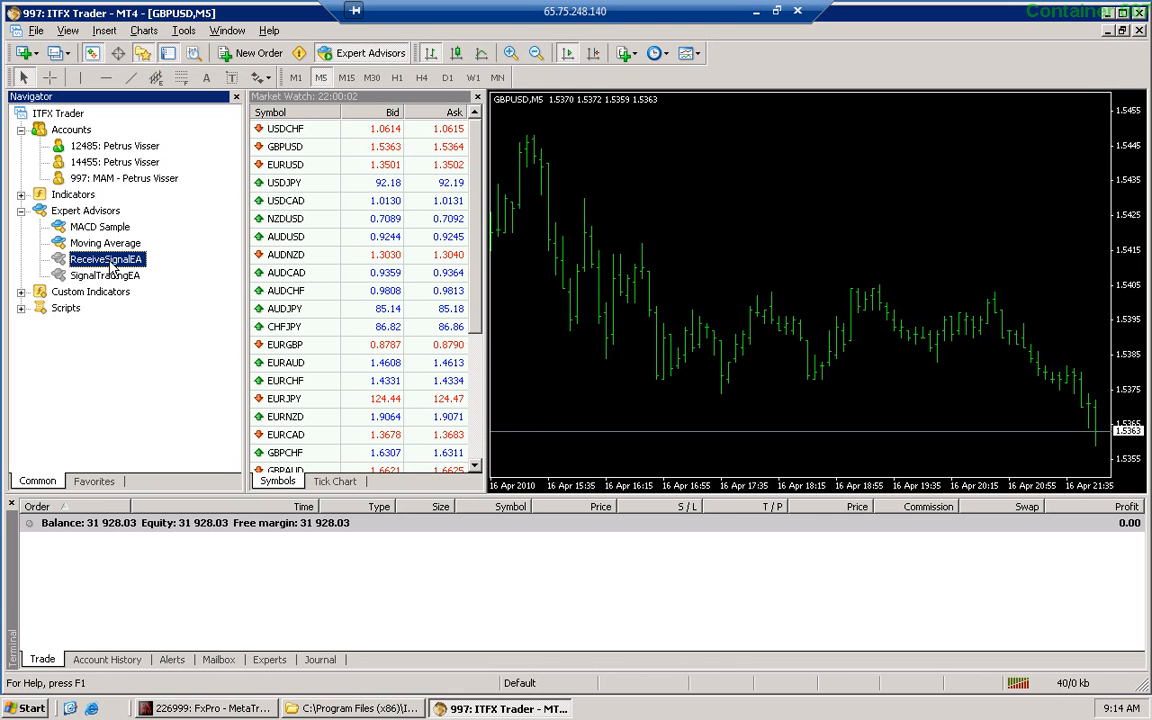
drag(106, 260, 757, 215)
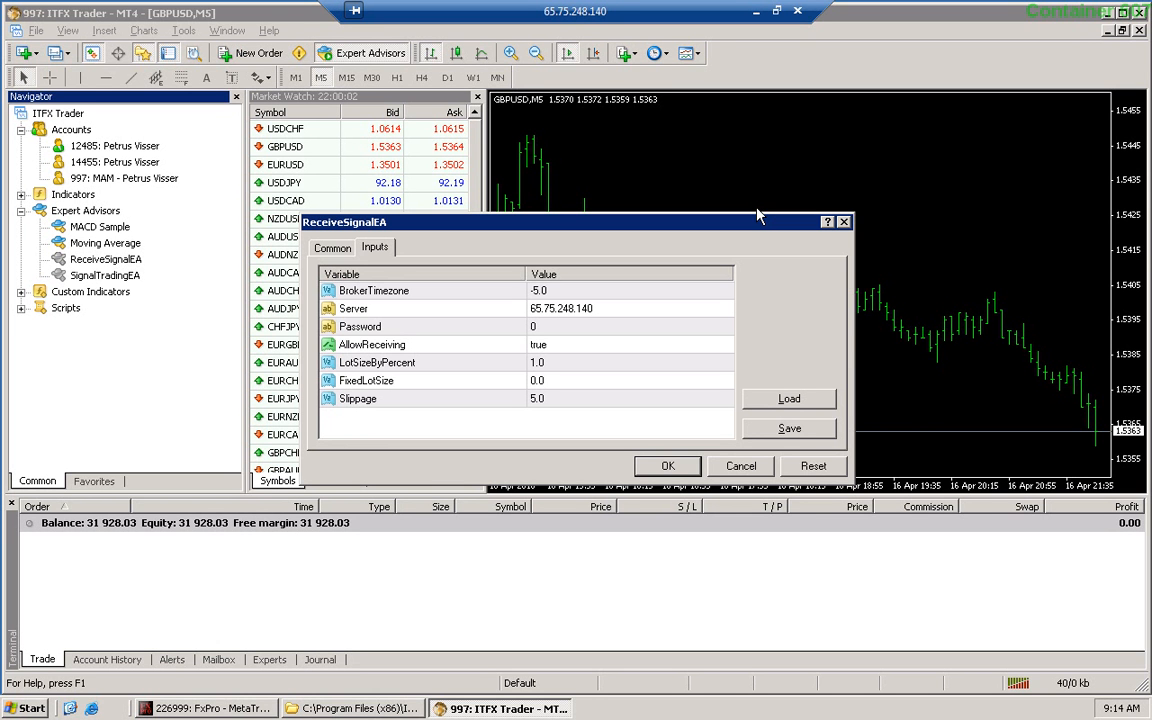
double_click(563, 291)
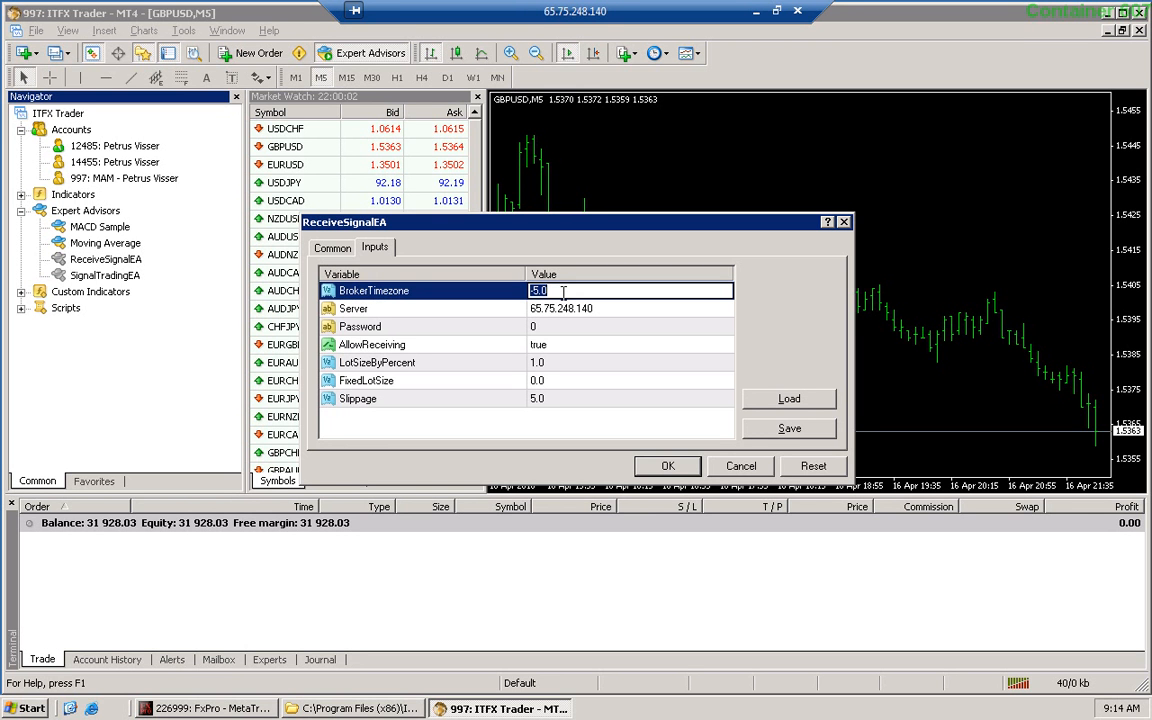
text(0)
key(Return)
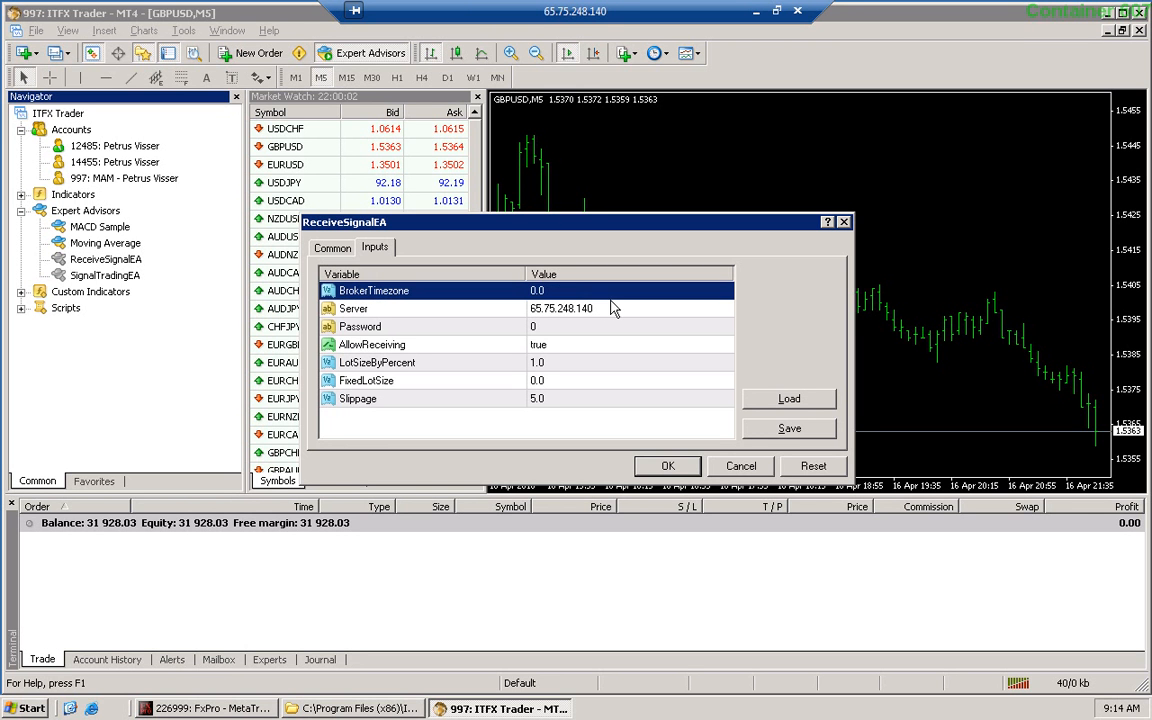
Step: Cancel the ReceiveSignalEA settings dialog
click(605, 312)
click(615, 292)
click(741, 467)
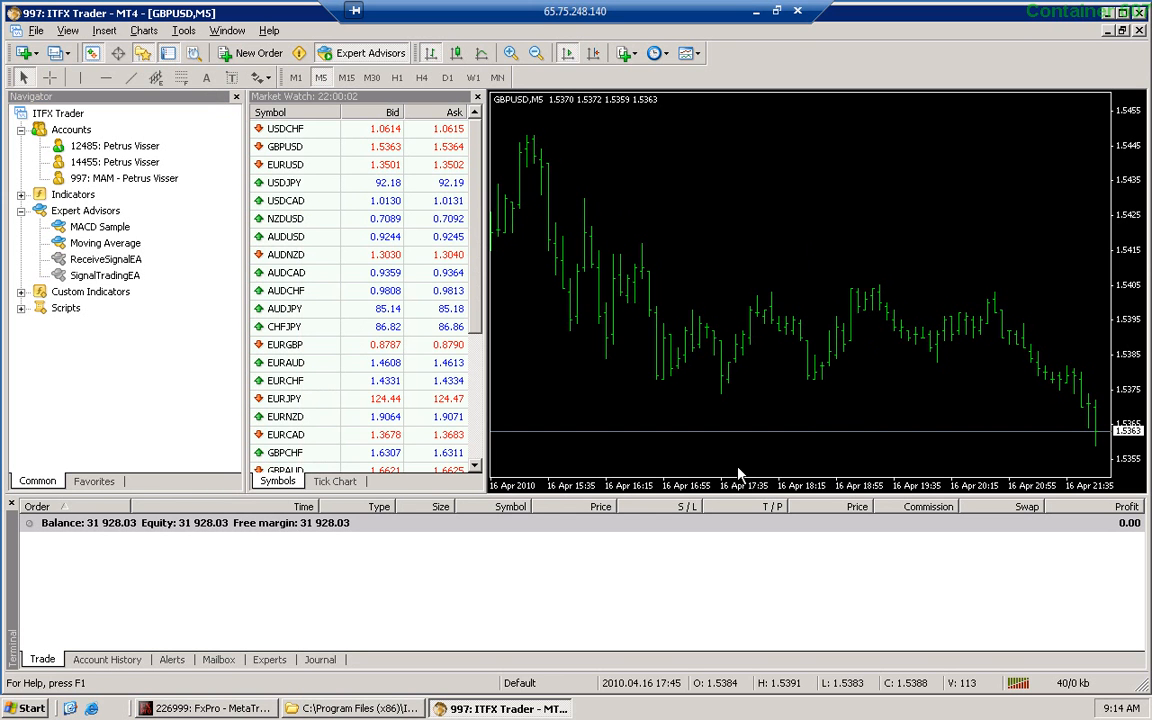
click(313, 130)
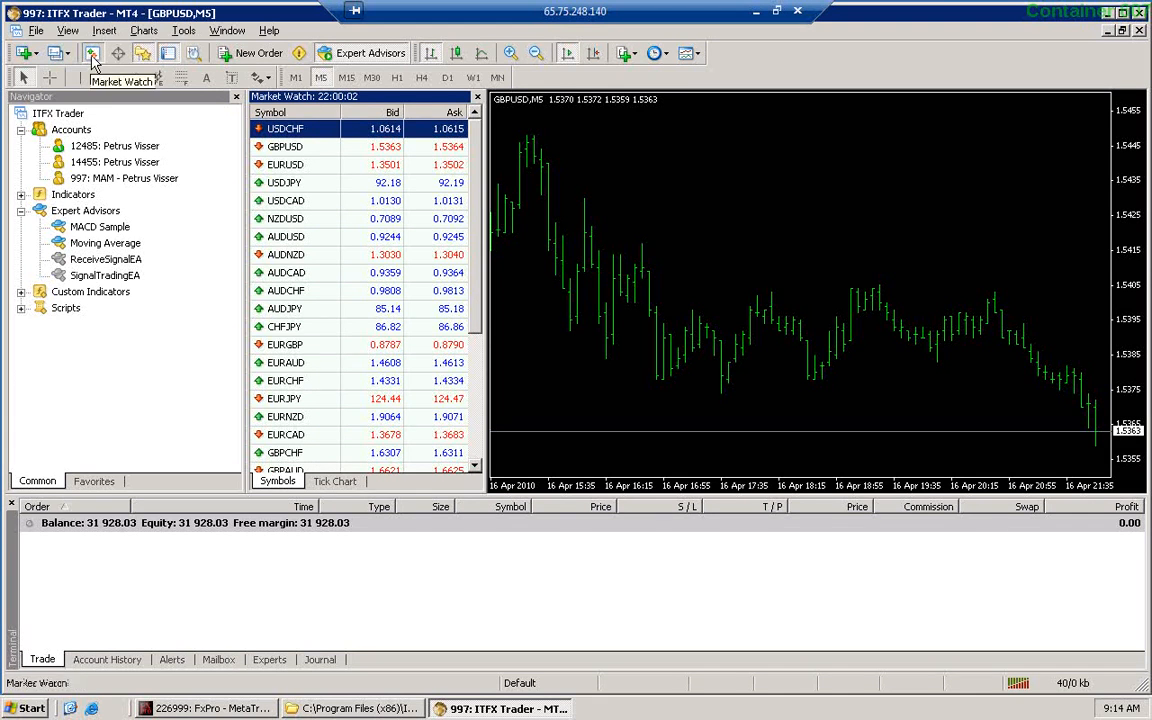
click(91, 56)
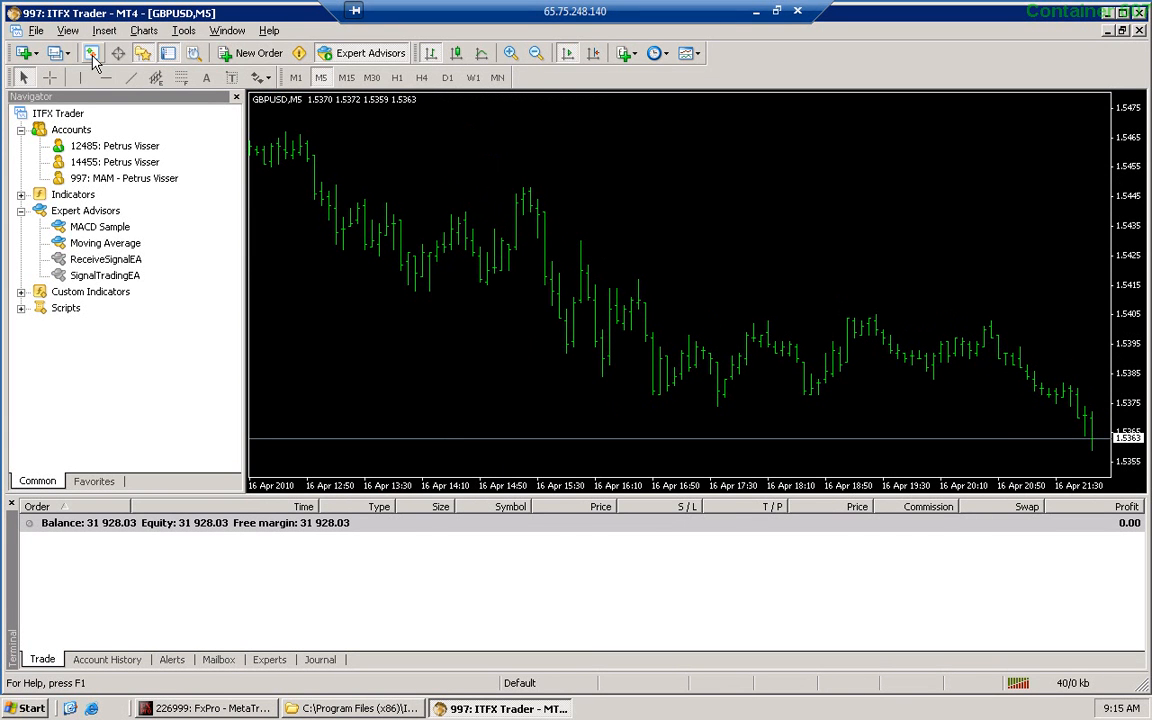
click(91, 53)
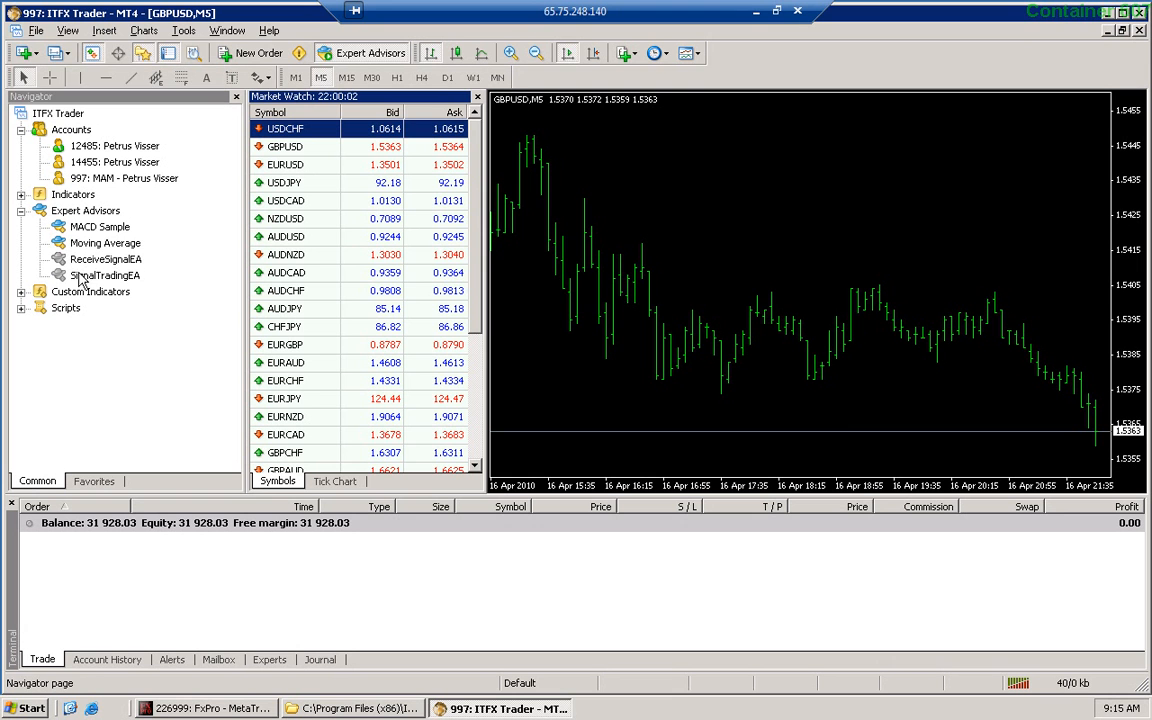
Step: Reattach ReceiveSignalEA to the GBPUSD chart and enter 0 for its BrokerTimezone input
drag(88, 265, 689, 219)
double_click(561, 289)
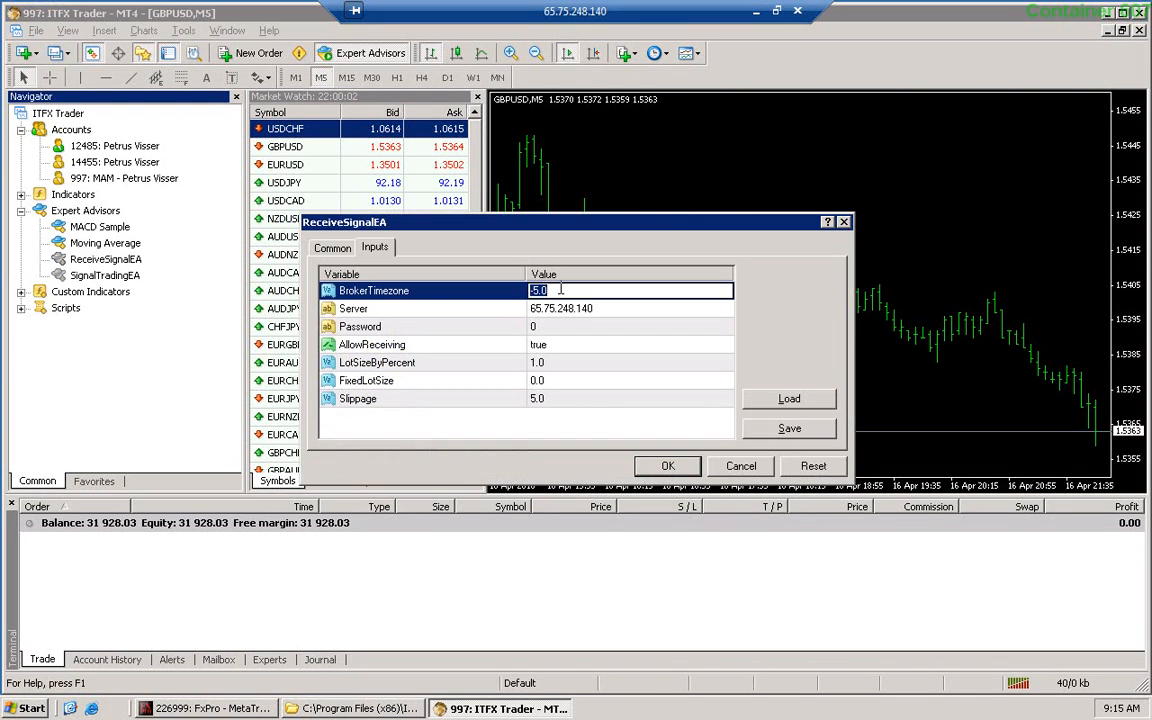
text(0)
click(594, 309)
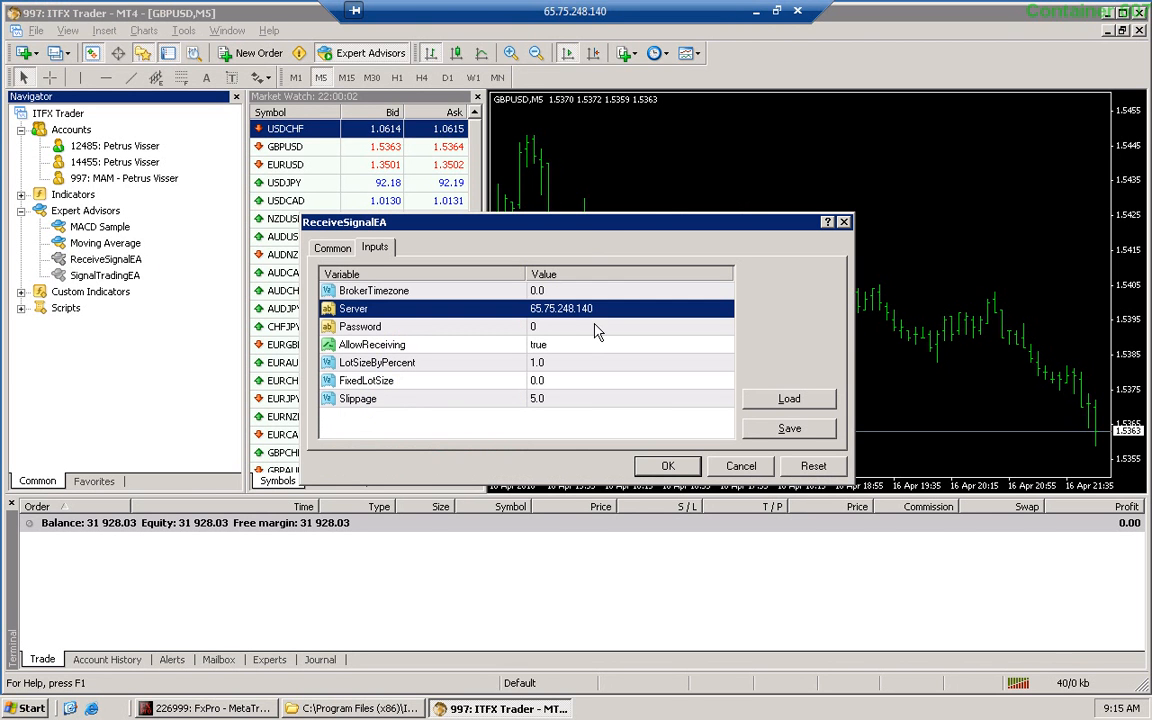
click(594, 330)
Step: Try BrokerTimezone values of 2, -2 and -5 in turn
double_click(594, 290)
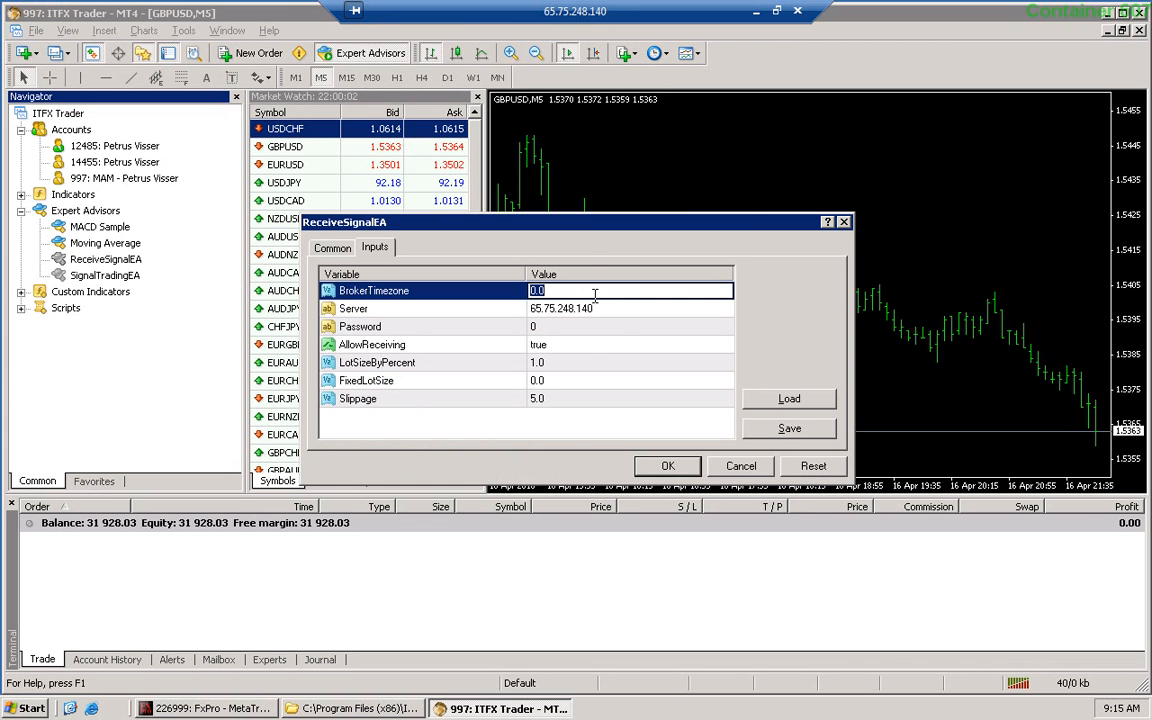
text(2)
click(626, 348)
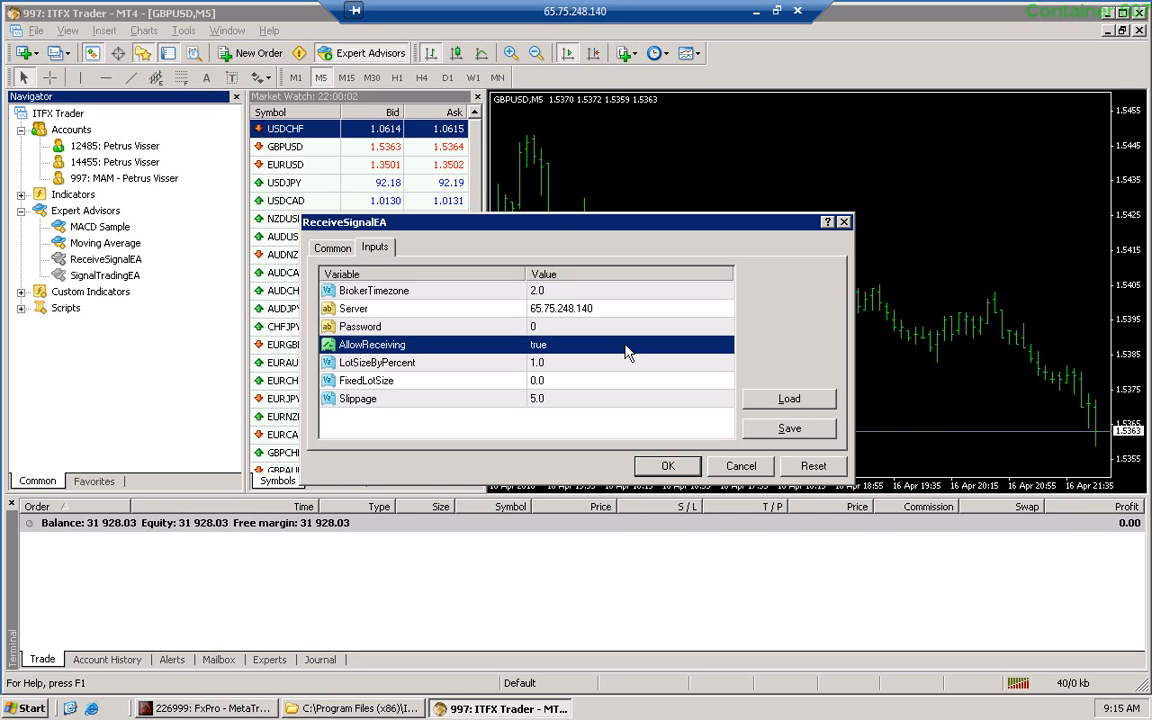
double_click(630, 290)
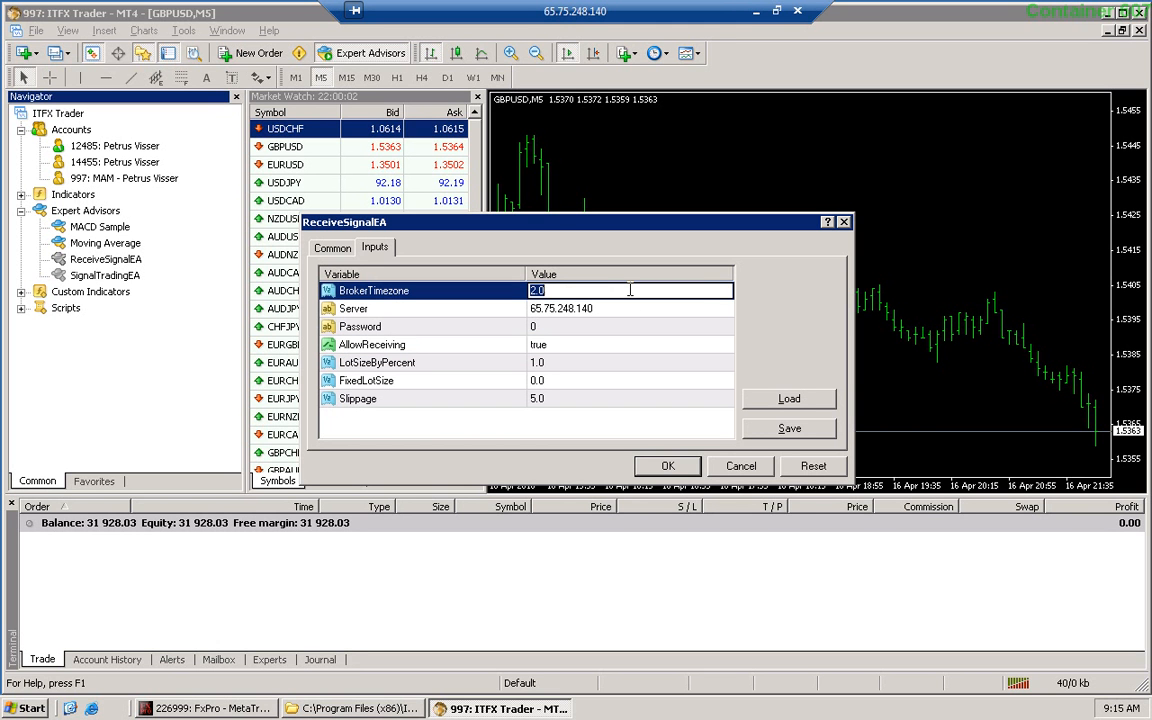
text(-2)
click(657, 400)
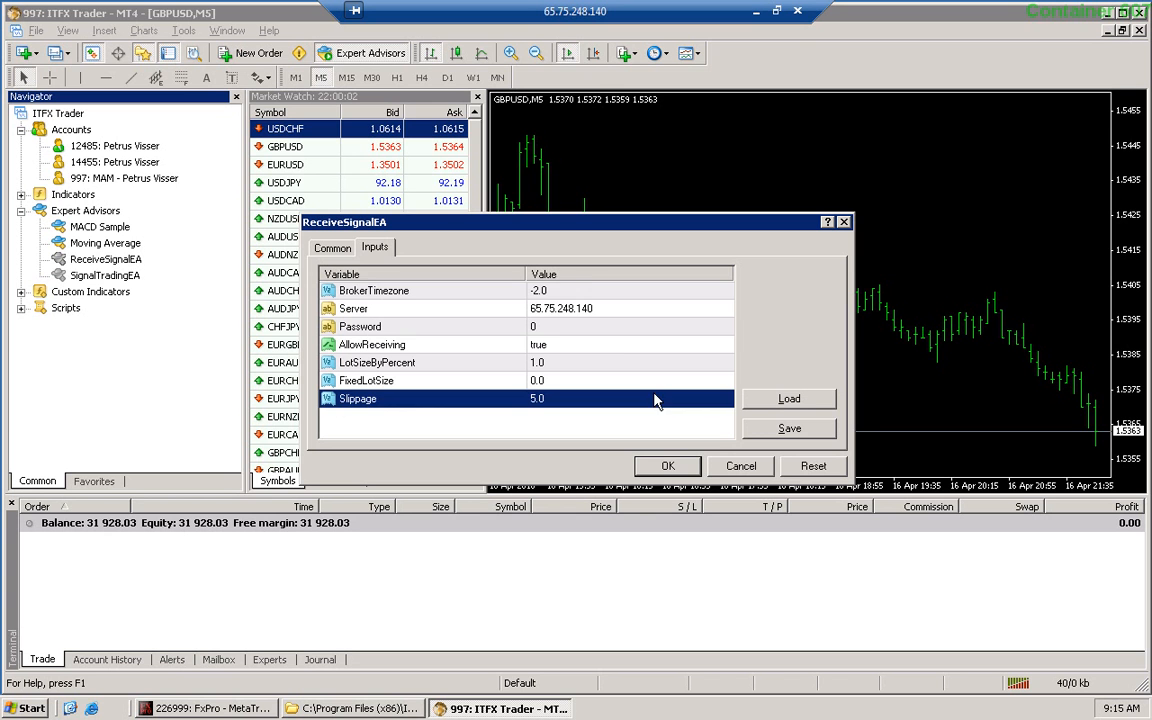
double_click(577, 290)
text(-5)
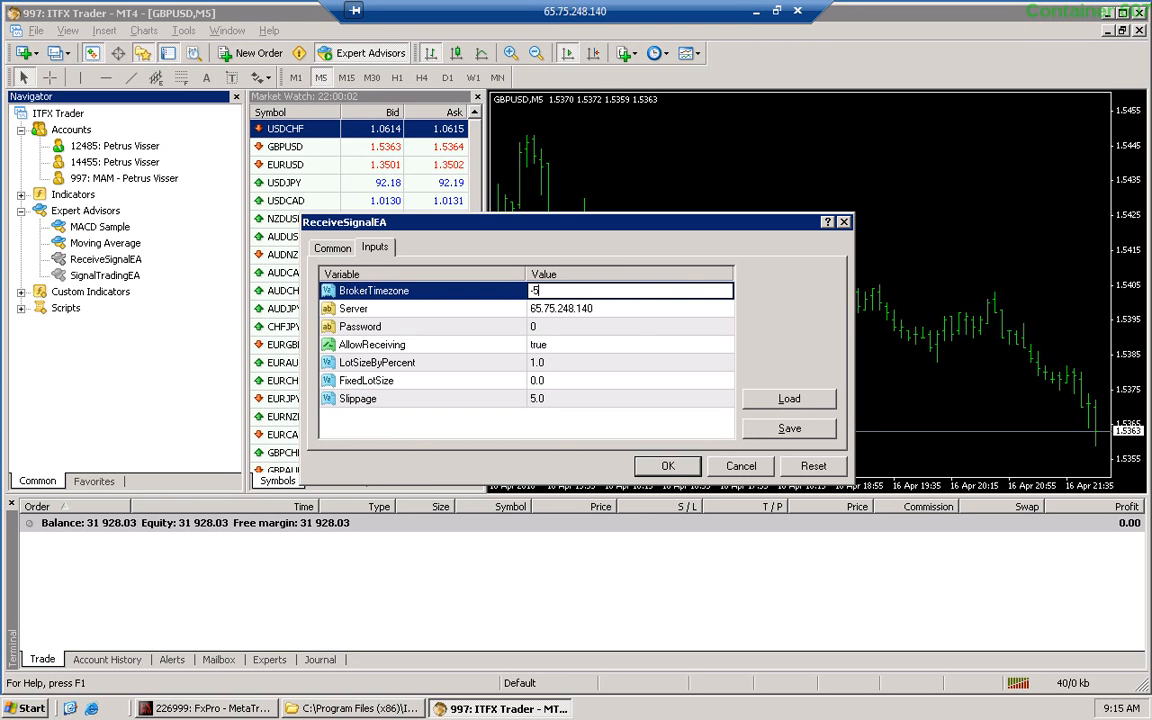
click(620, 346)
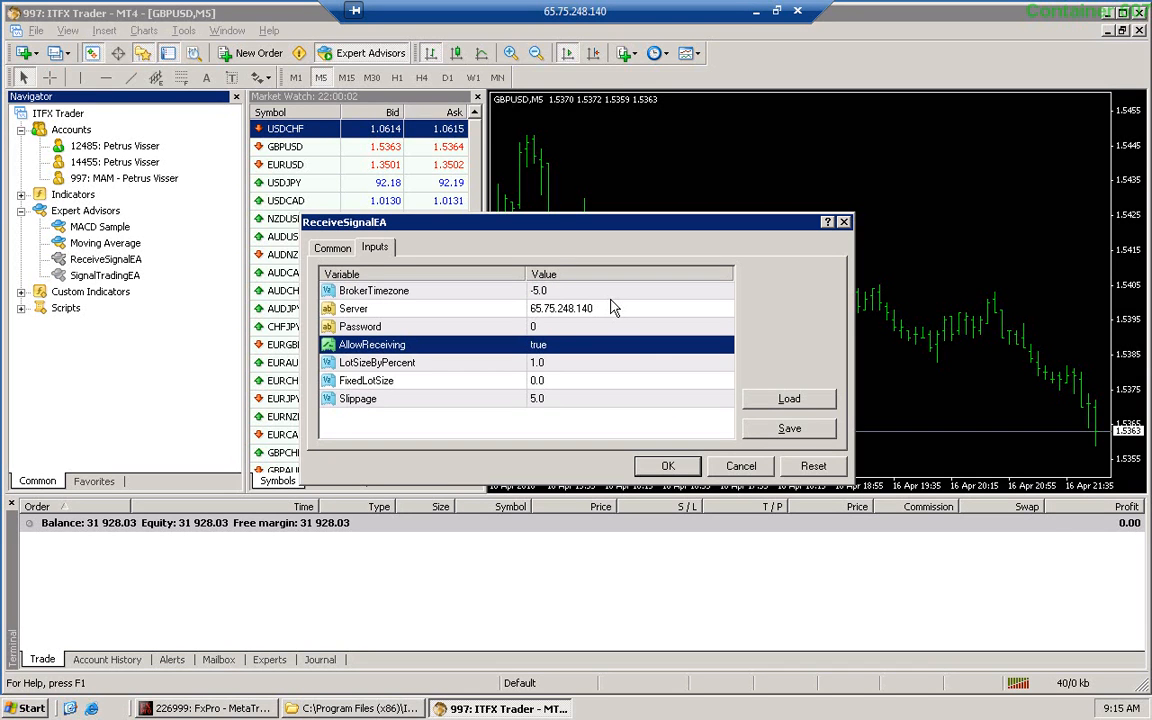
click(606, 294)
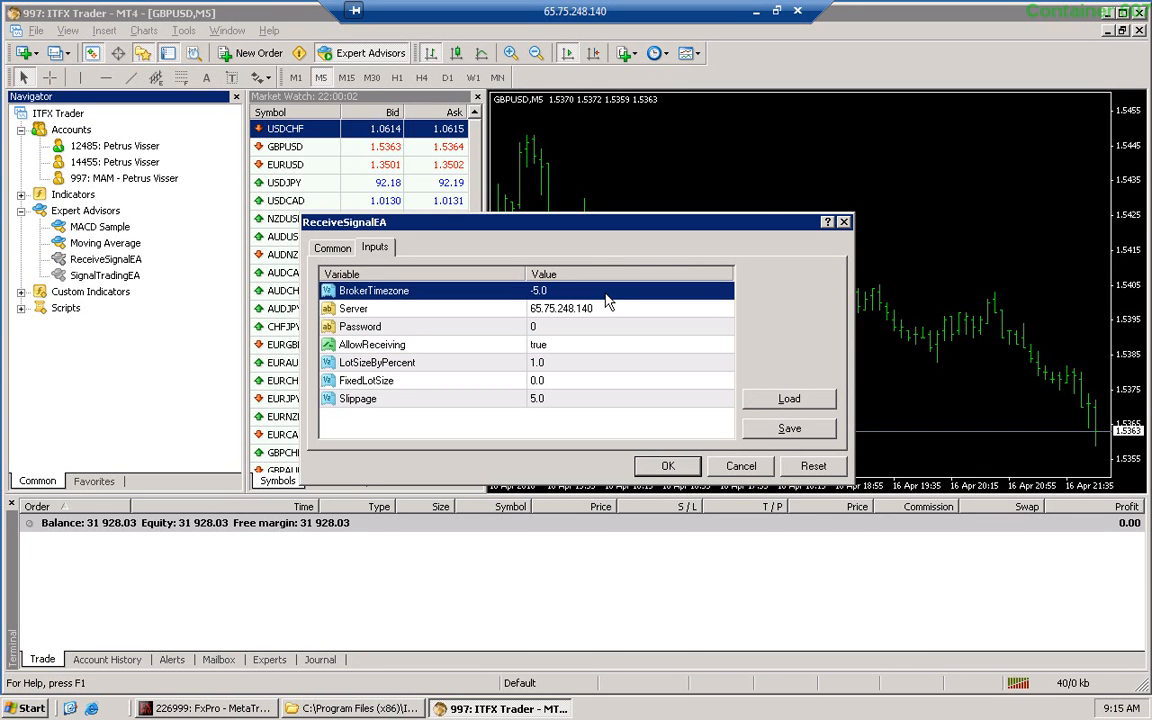
Step: Set BrokerTimezone back to 0
double_click(605, 291)
text(0)
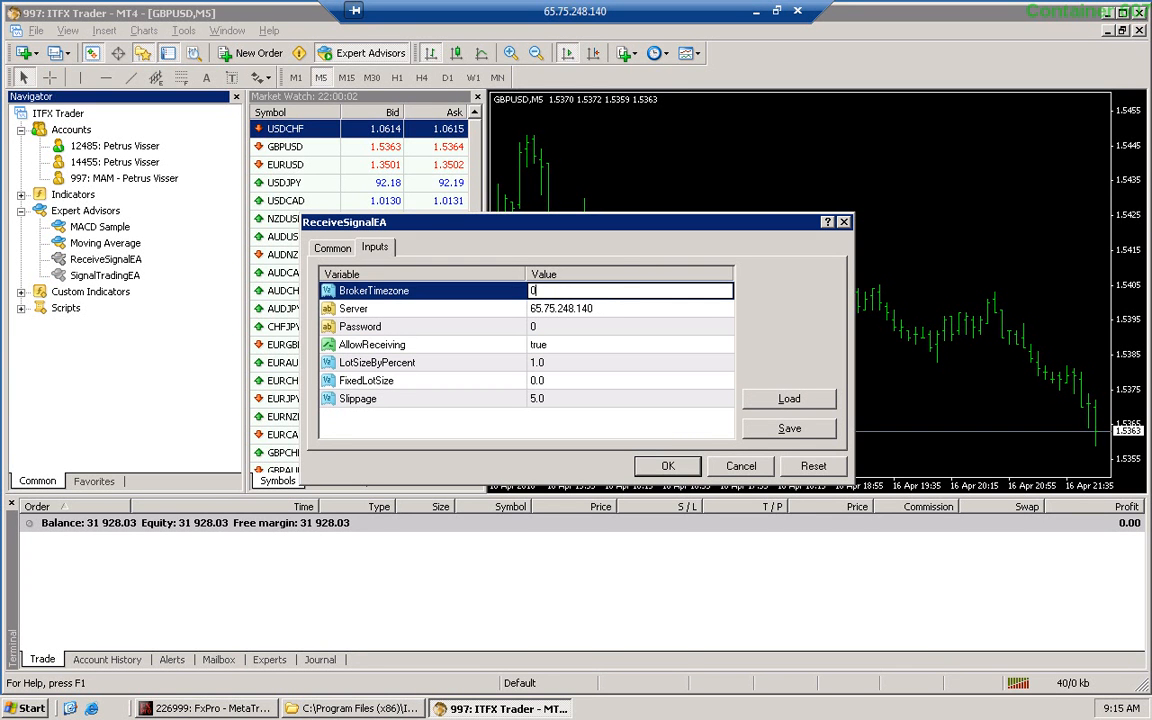
click(565, 328)
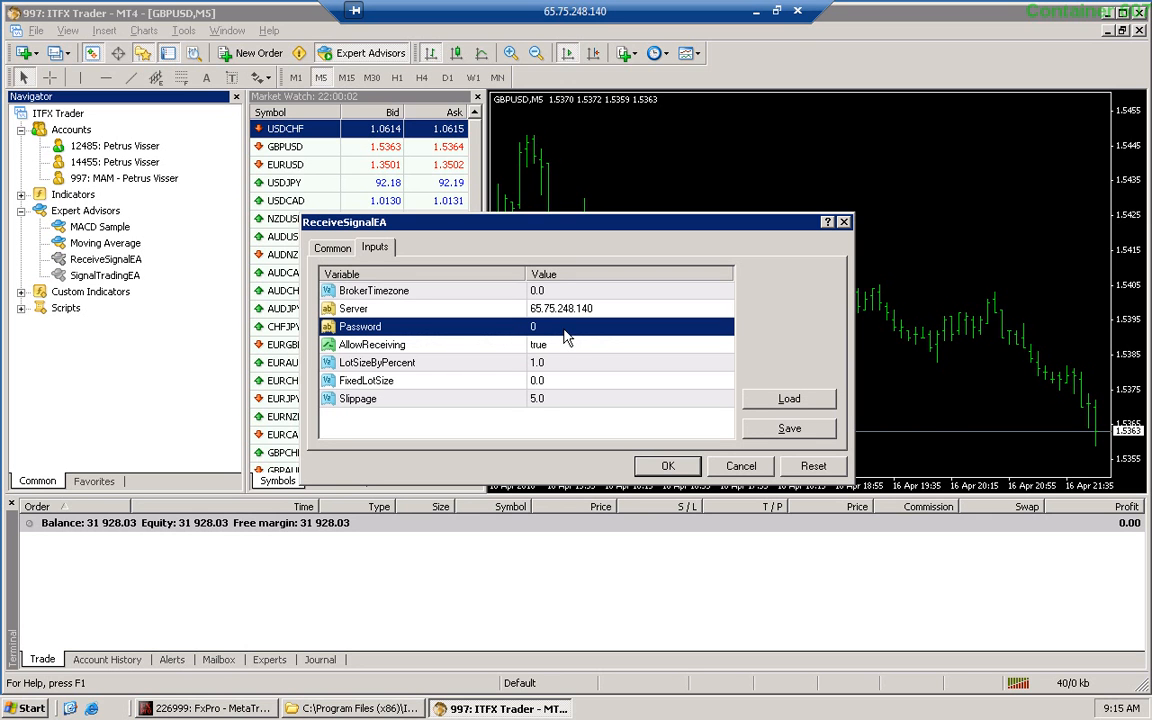
Step: Enter the signal password in the Password input
double_click(564, 328)
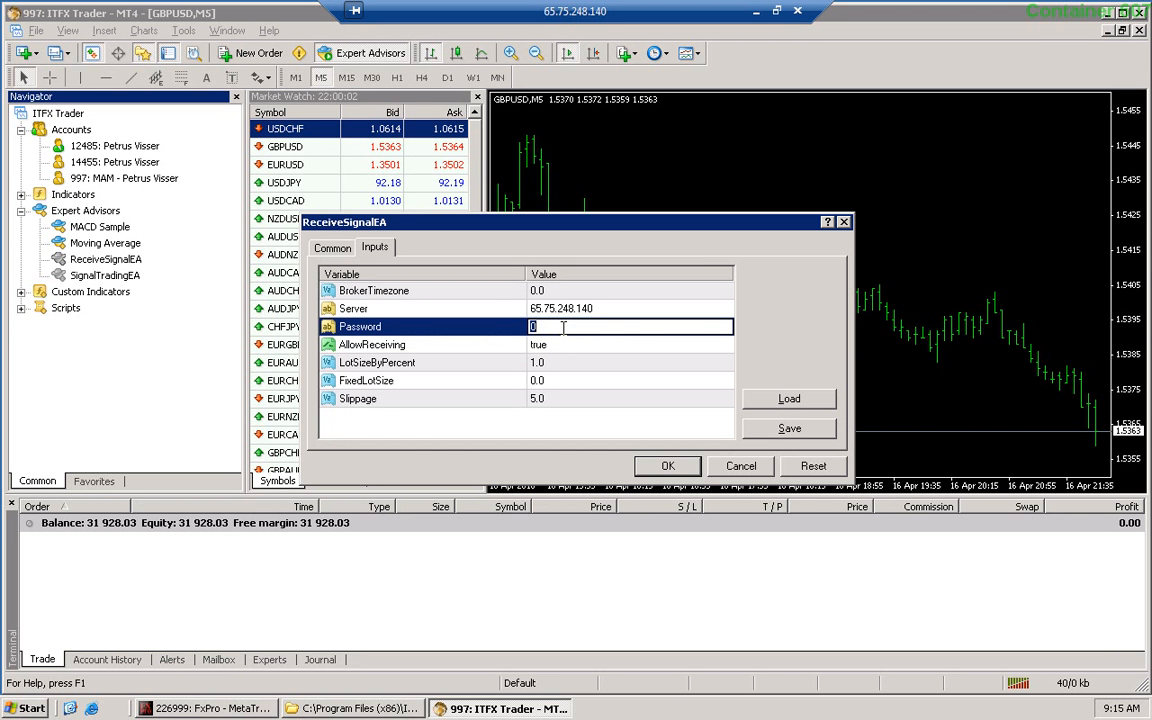
click(630, 348)
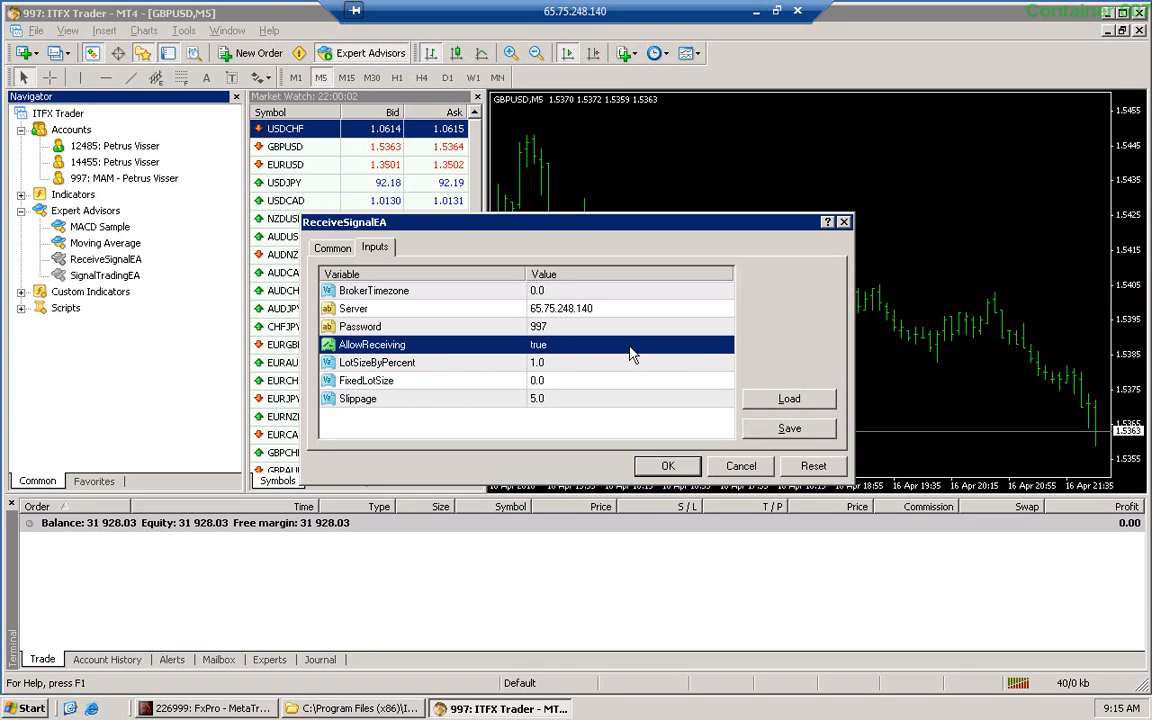
Step: Set AllowReceiving to true from its option list
click(630, 350)
click(724, 345)
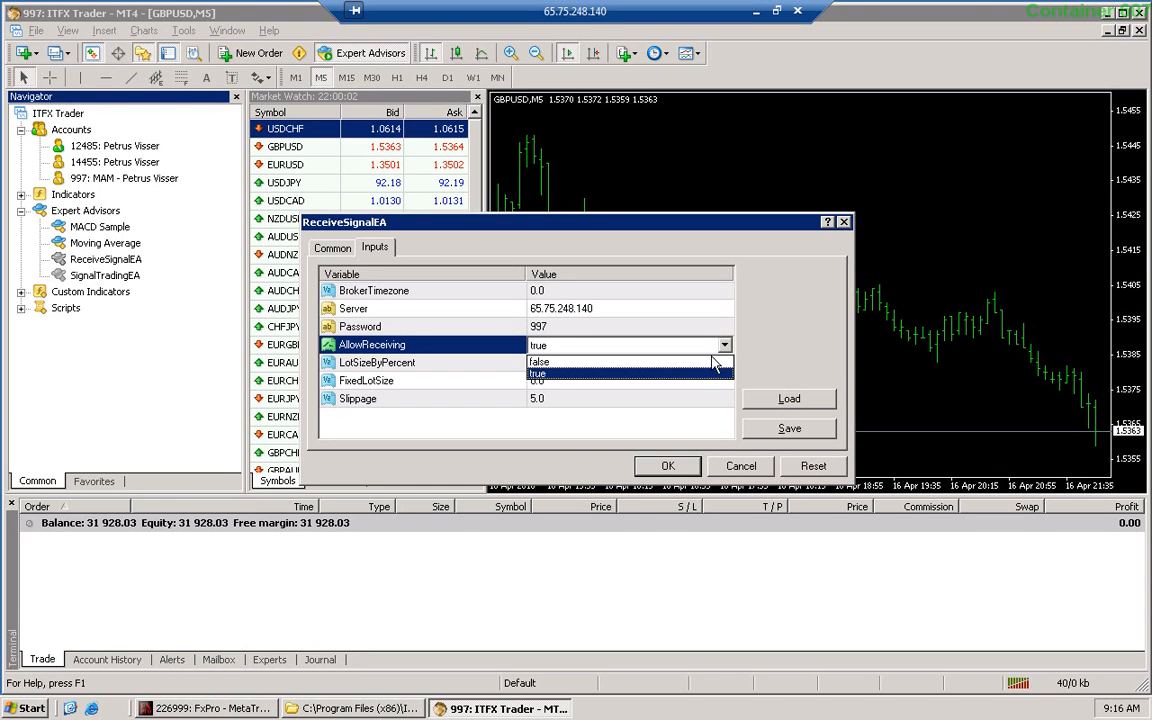
click(688, 375)
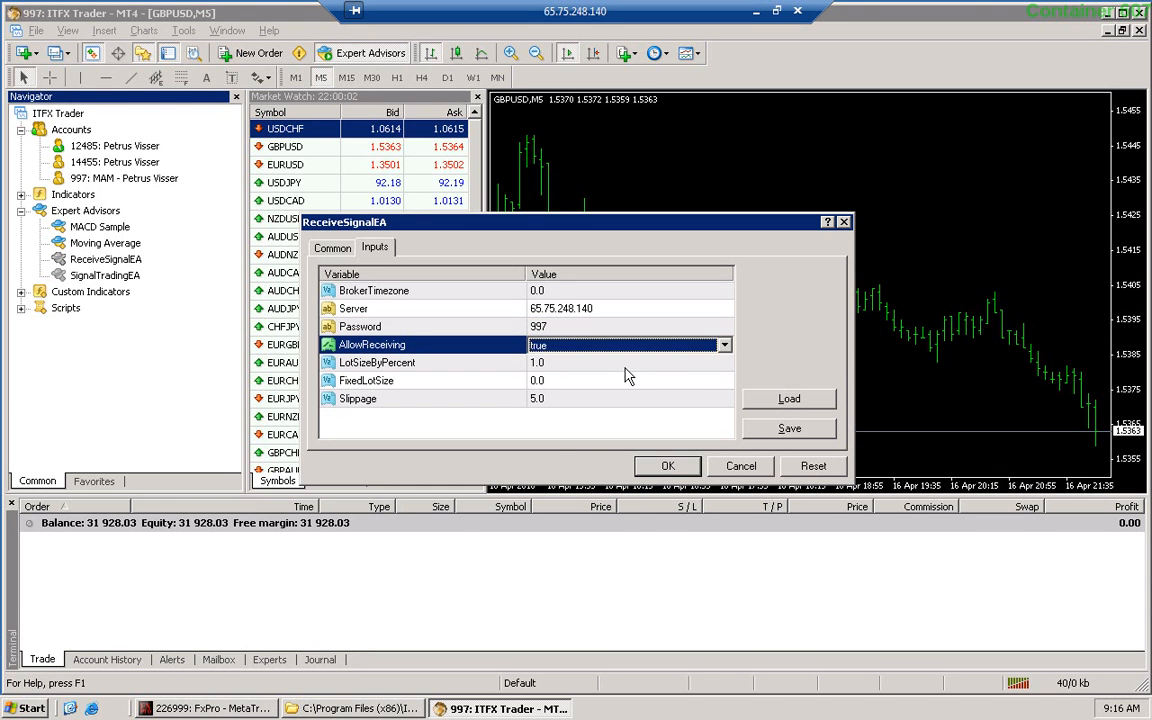
click(623, 366)
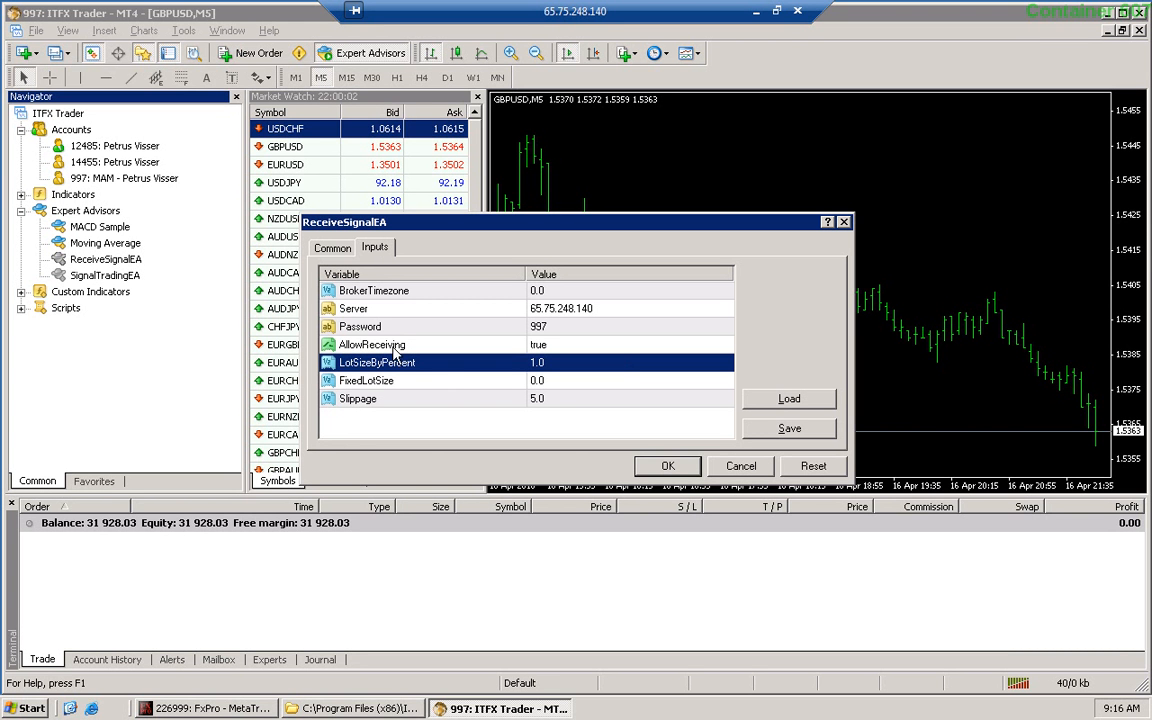
Step: Try LotSizeByPercent values of 0.5 and 0.1
click(565, 363)
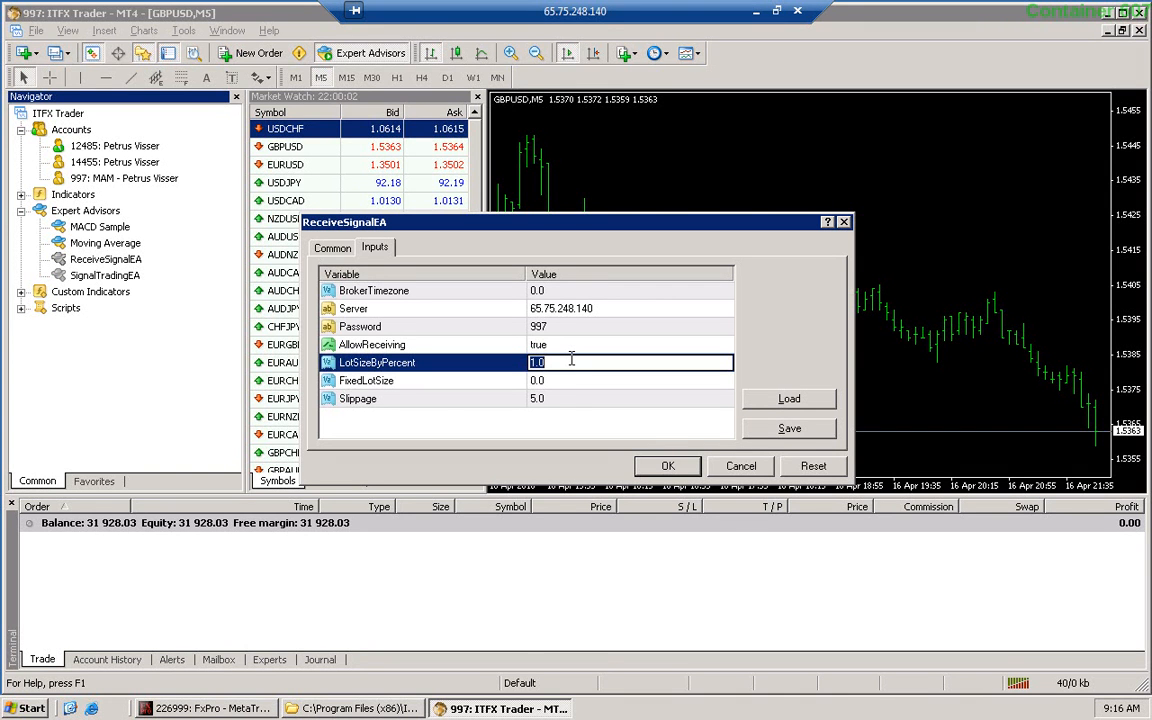
key(Down)
click(574, 357)
text(0.5)
click(602, 384)
click(589, 368)
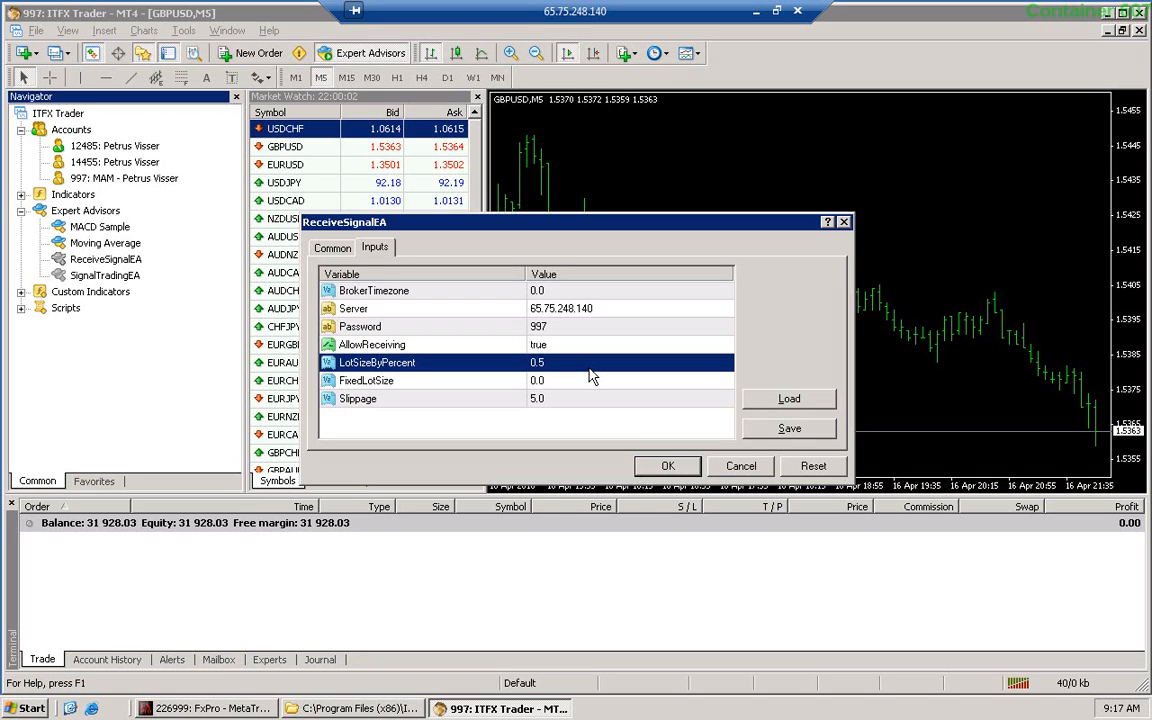
click(589, 363)
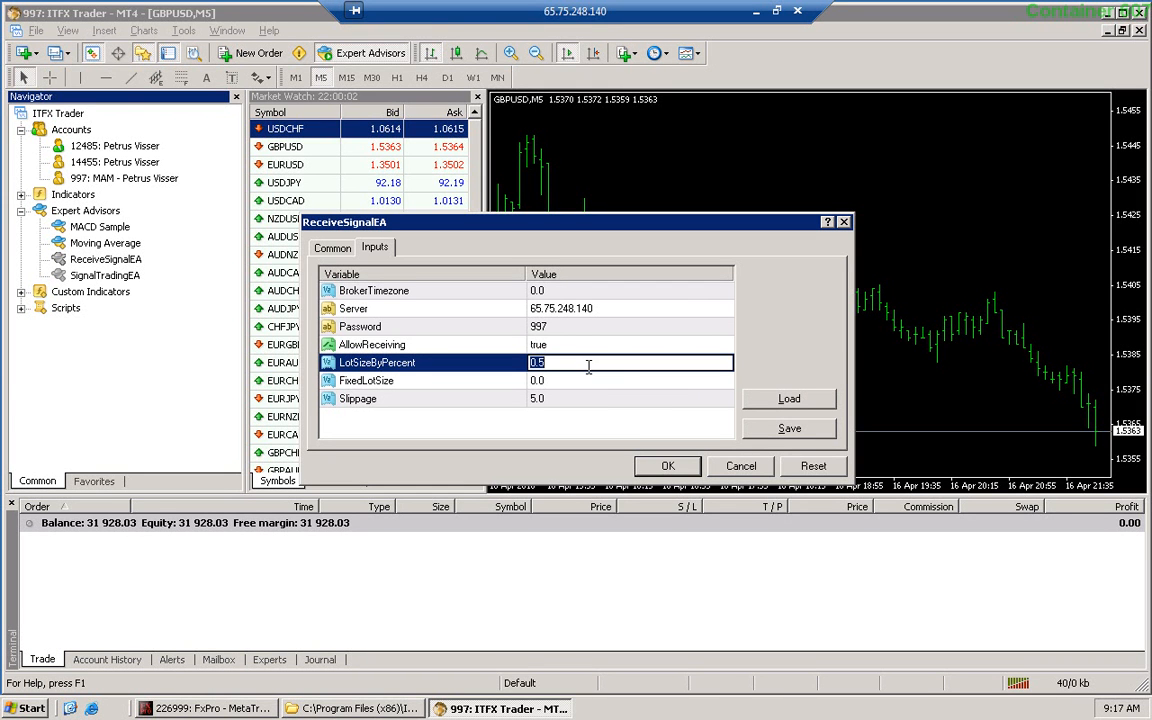
text(0.1)
click(627, 377)
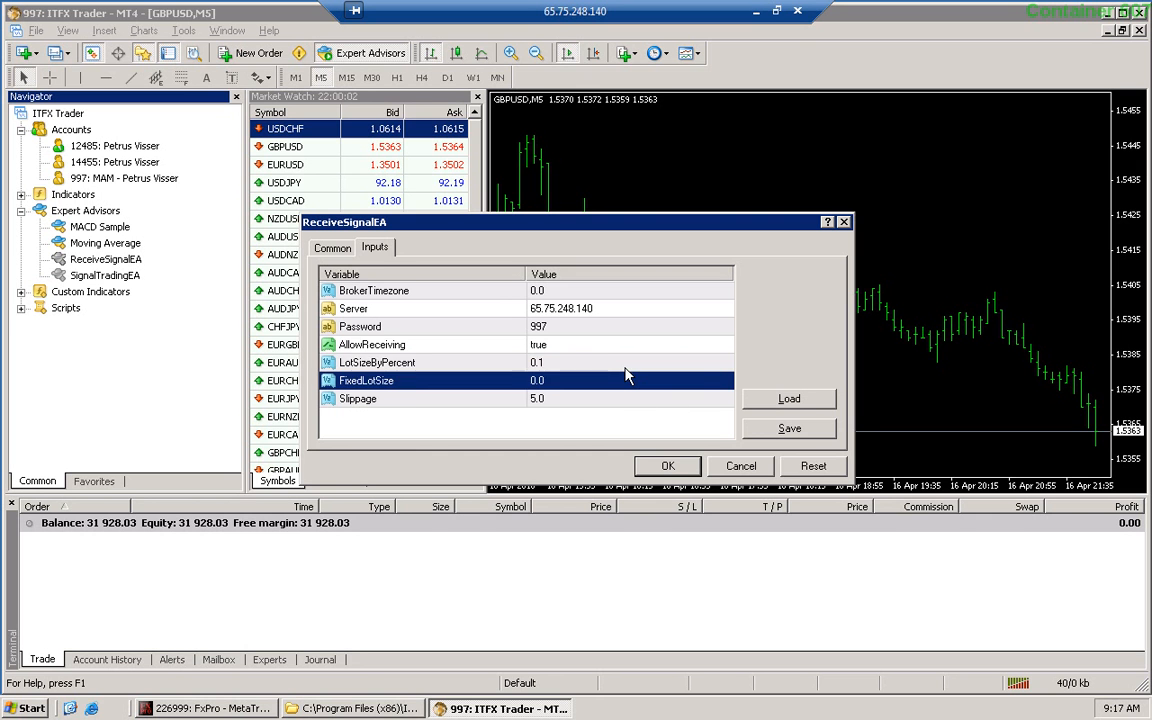
Step: Set LotSizeByPercent to 3.2
click(622, 367)
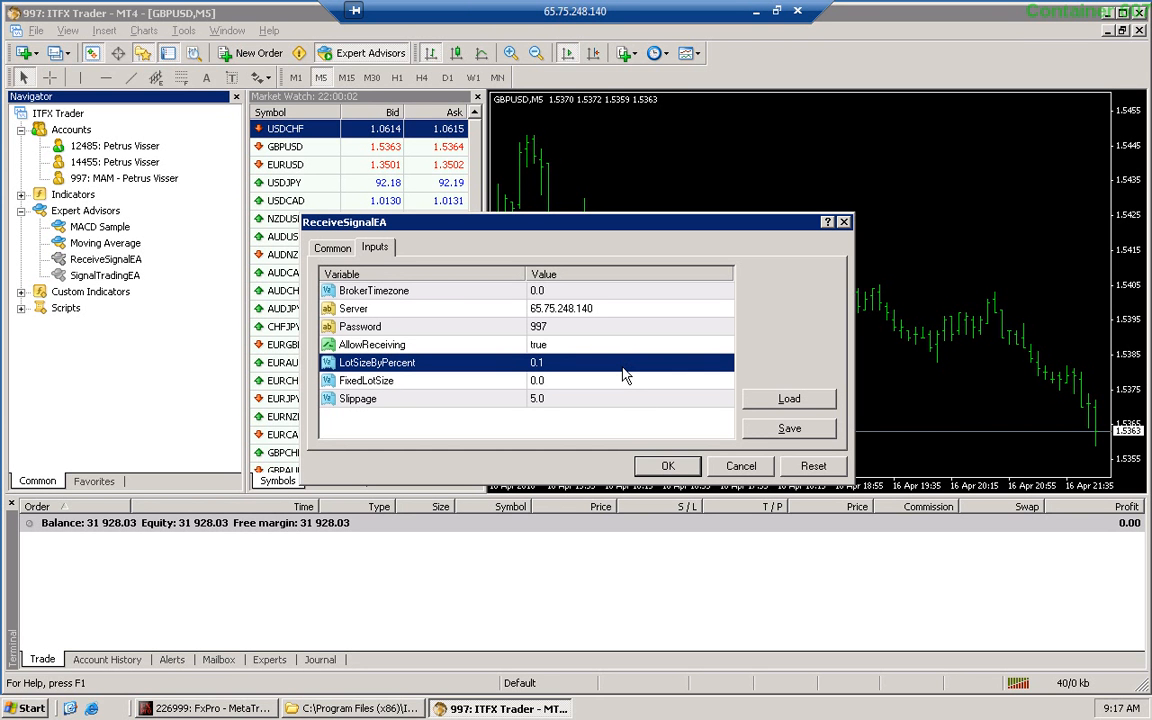
click(616, 367)
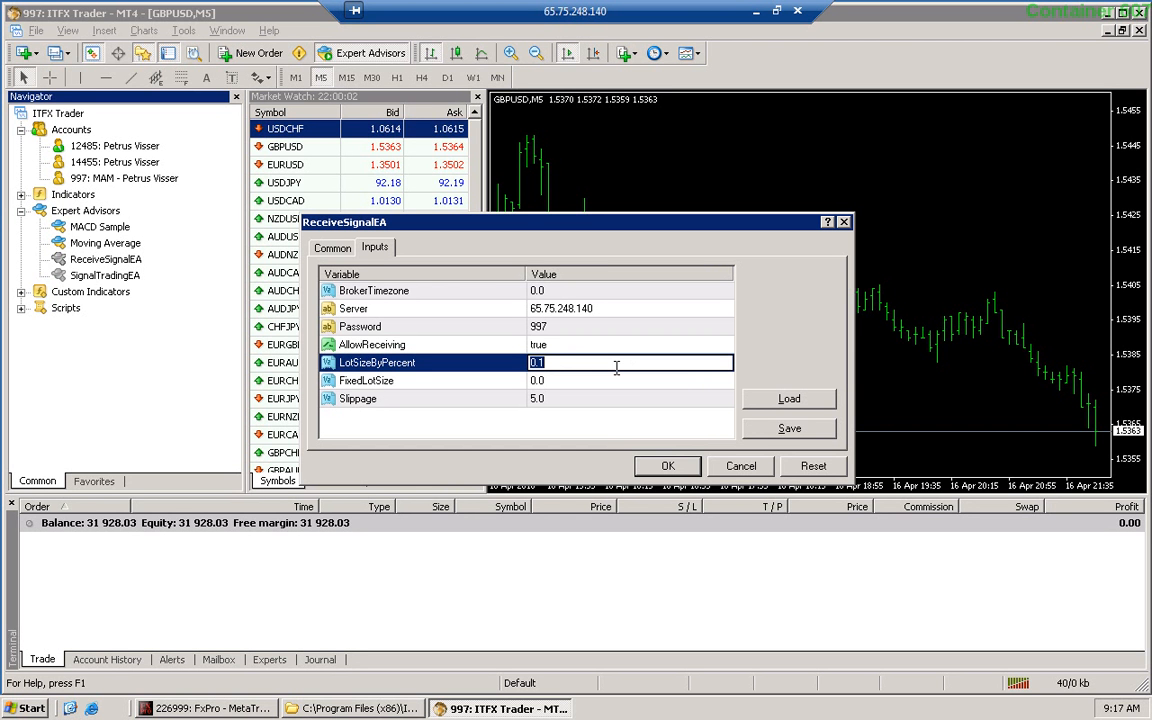
text(3.2)
click(629, 384)
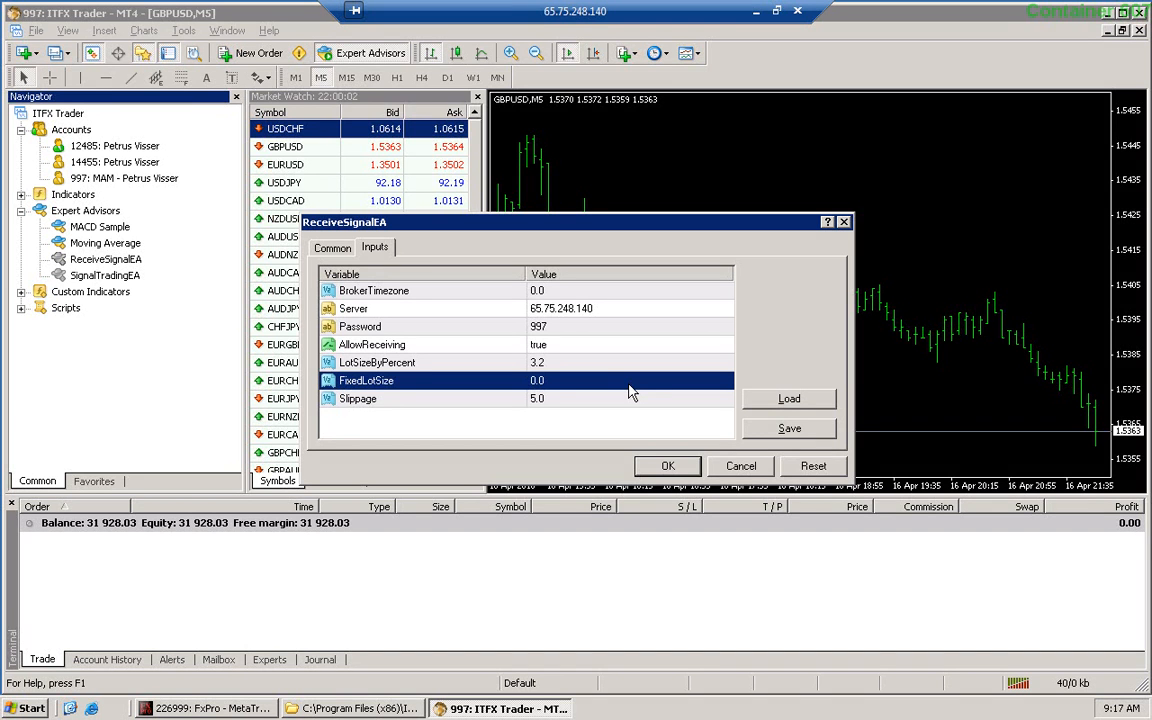
click(572, 400)
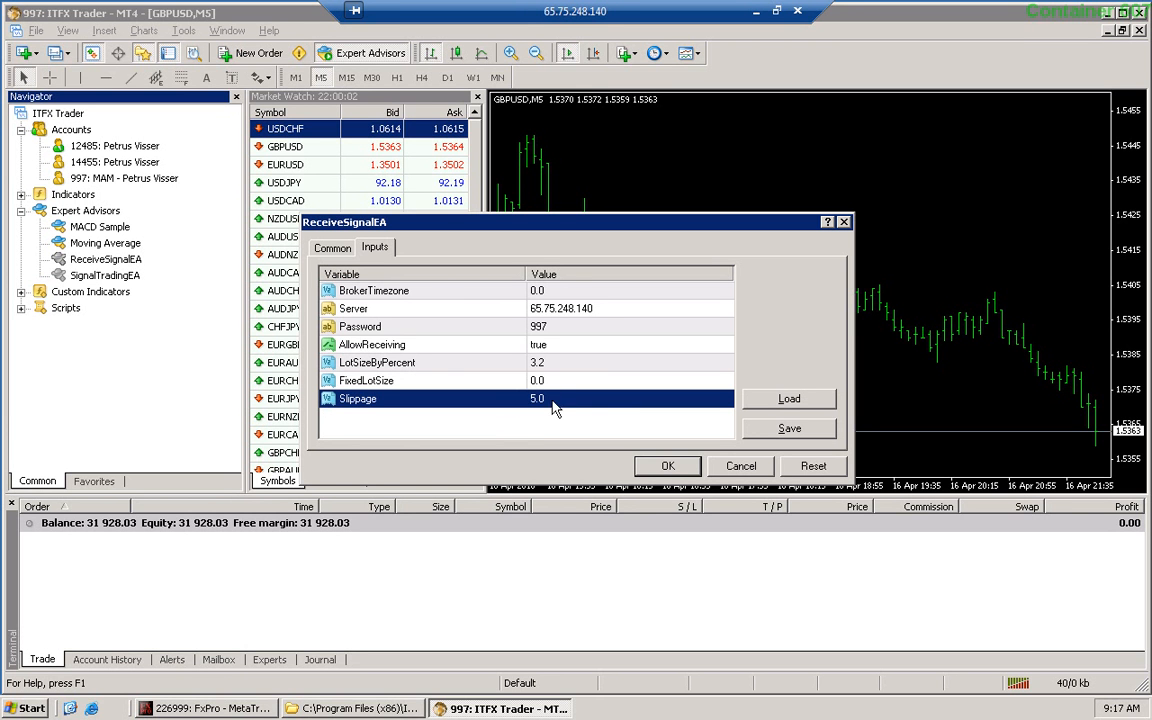
Step: Toggle Allow live trading and Allow DLL imports off and back on in the common settings
click(331, 250)
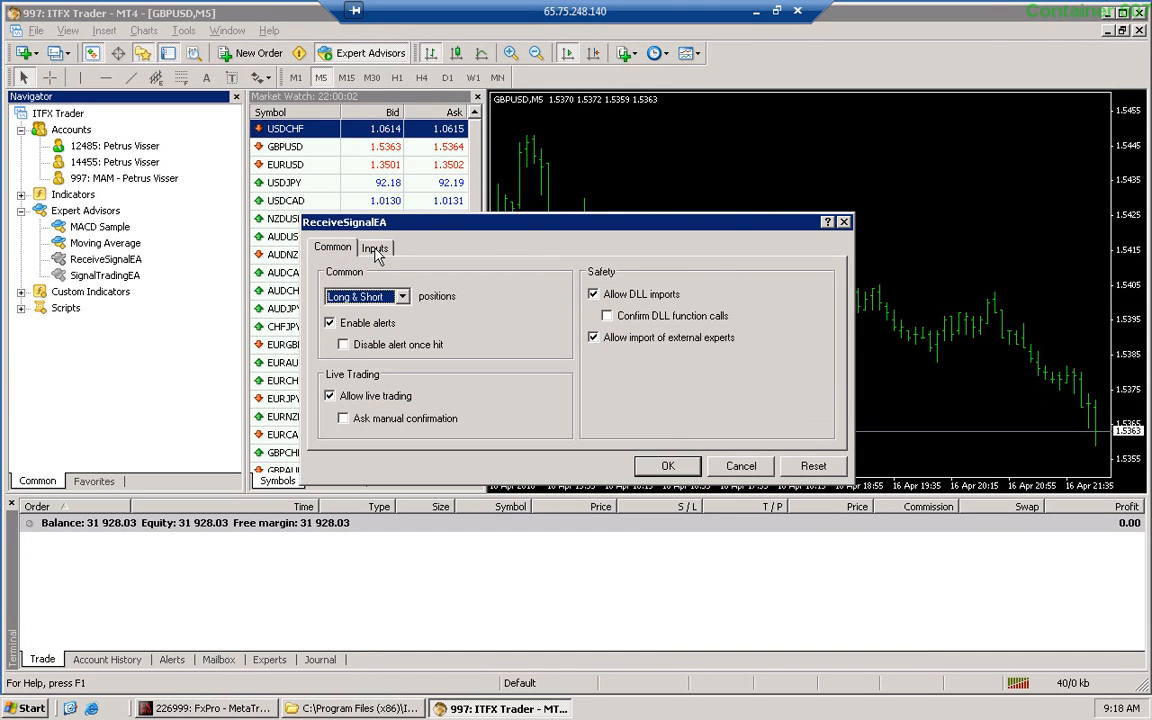
click(331, 397)
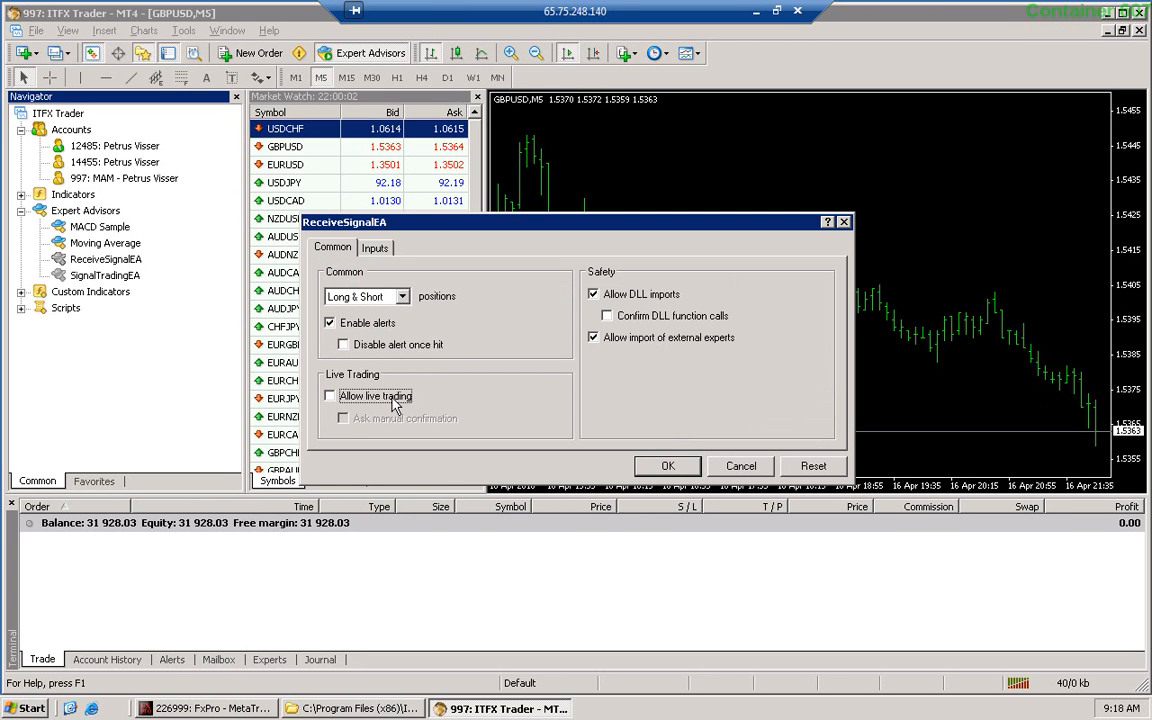
click(331, 397)
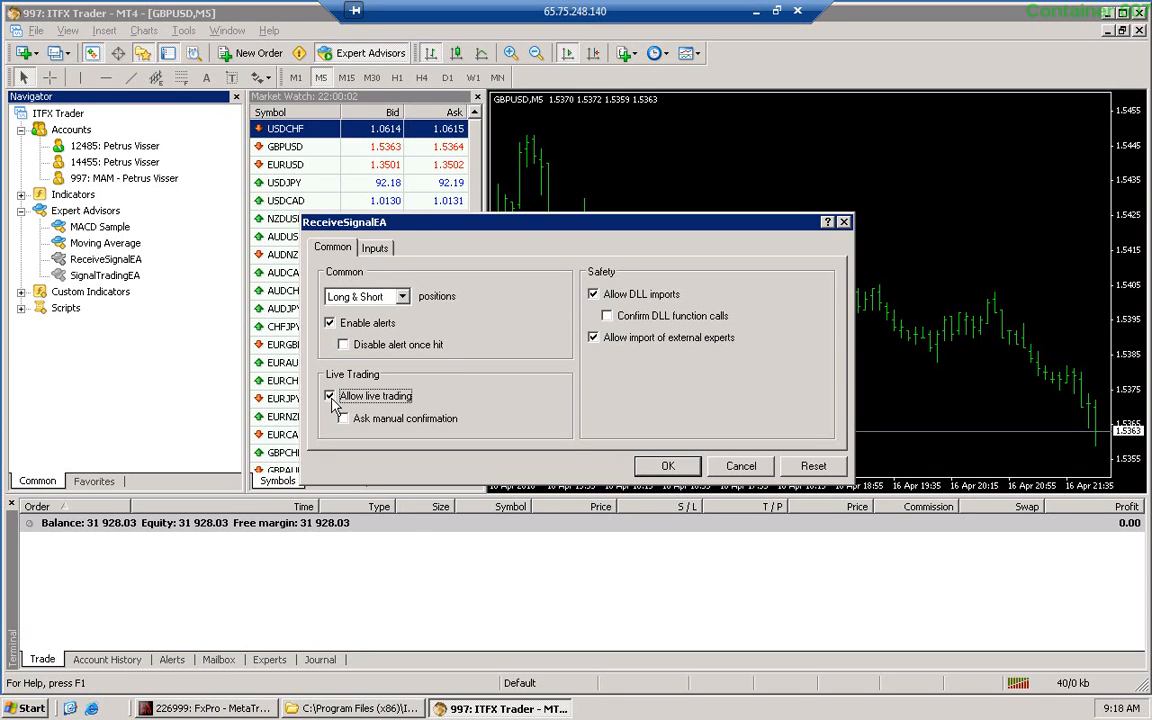
click(594, 296)
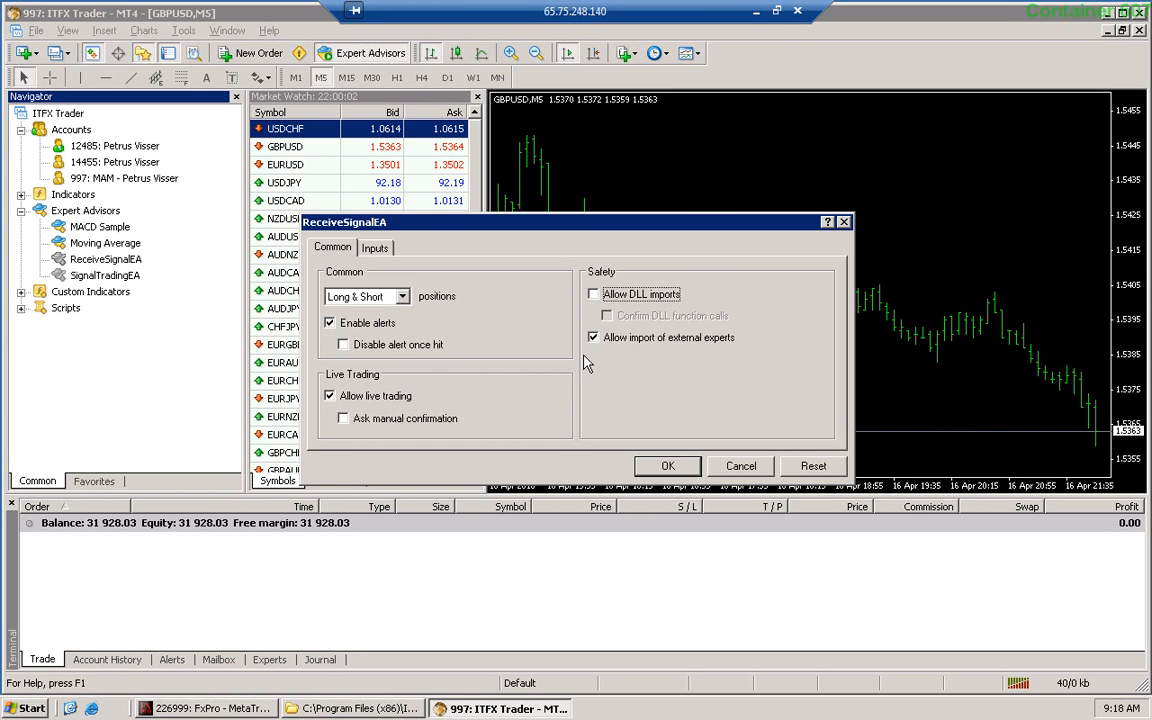
click(595, 296)
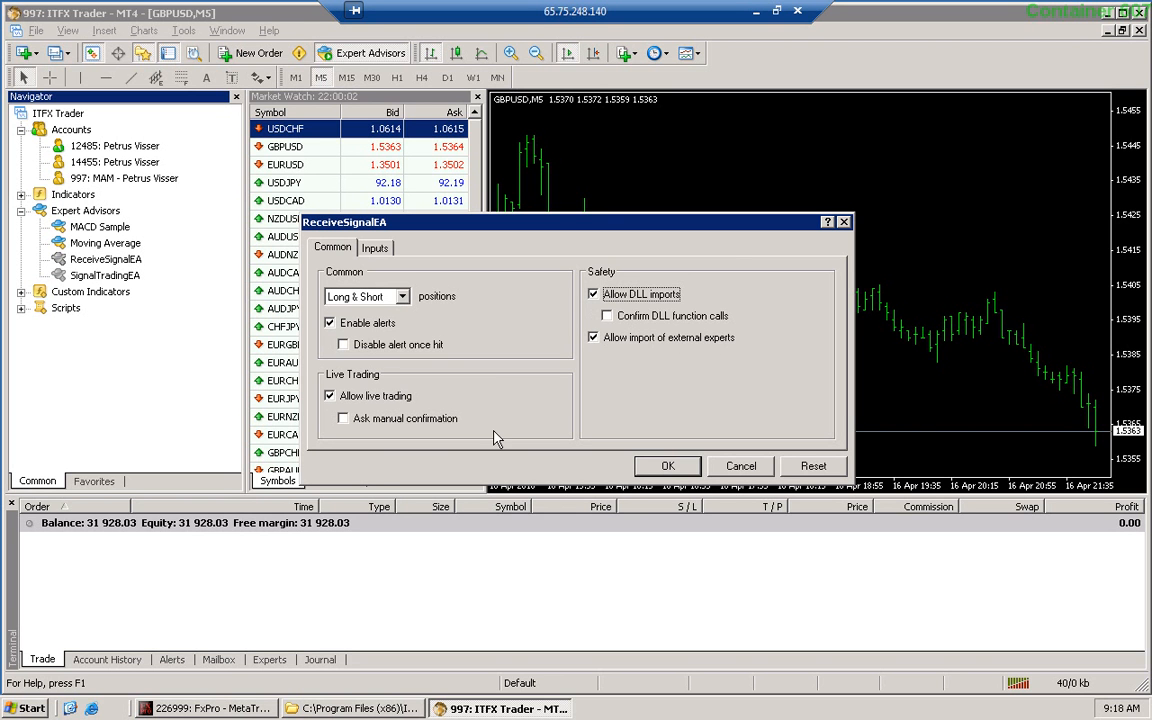
Step: Review the inputs once more and apply the ReceiveSignalEA settings to the chart
click(386, 247)
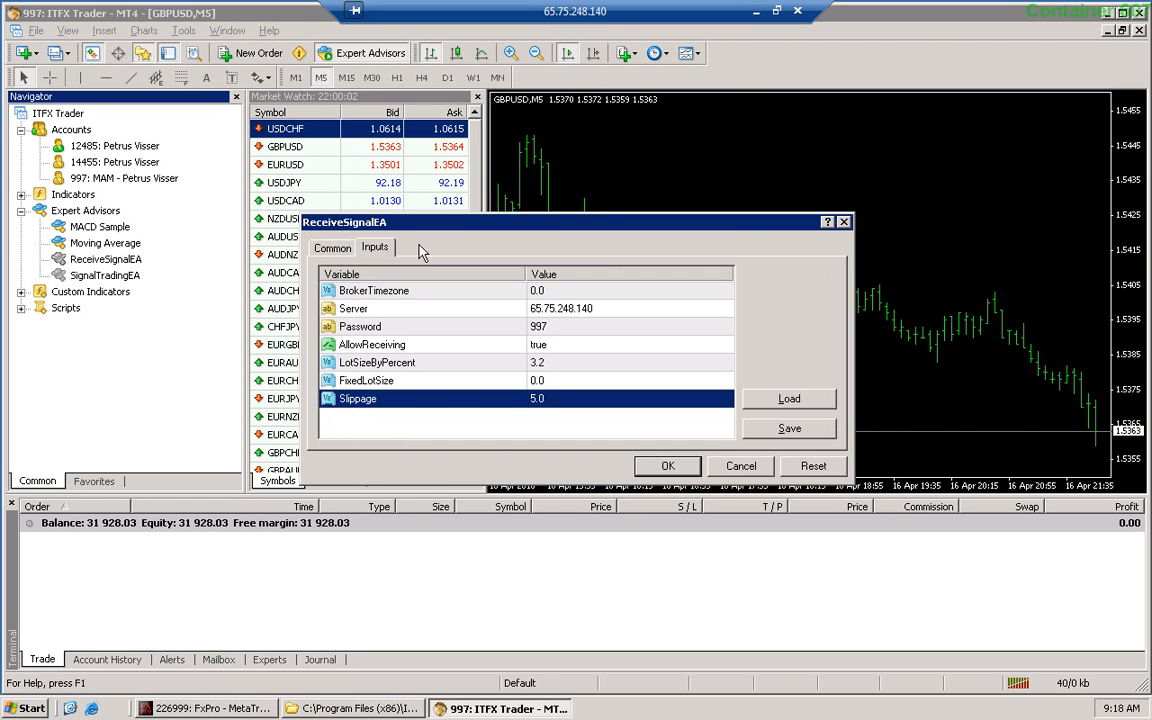
click(333, 247)
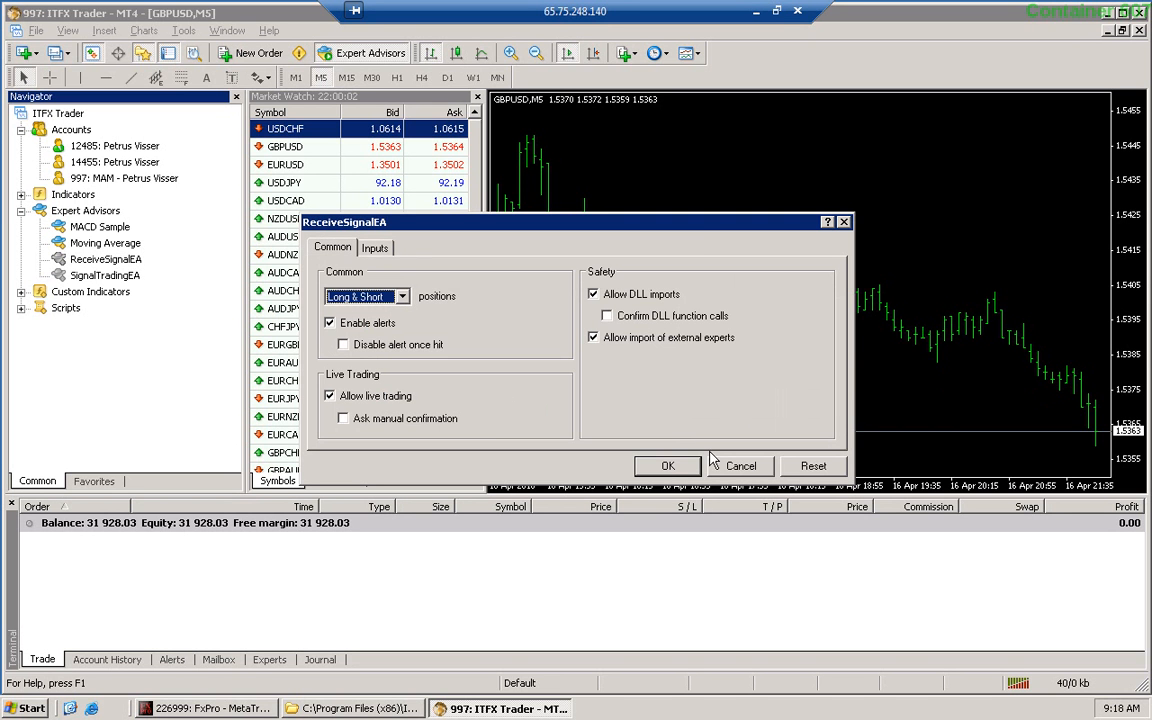
click(666, 468)
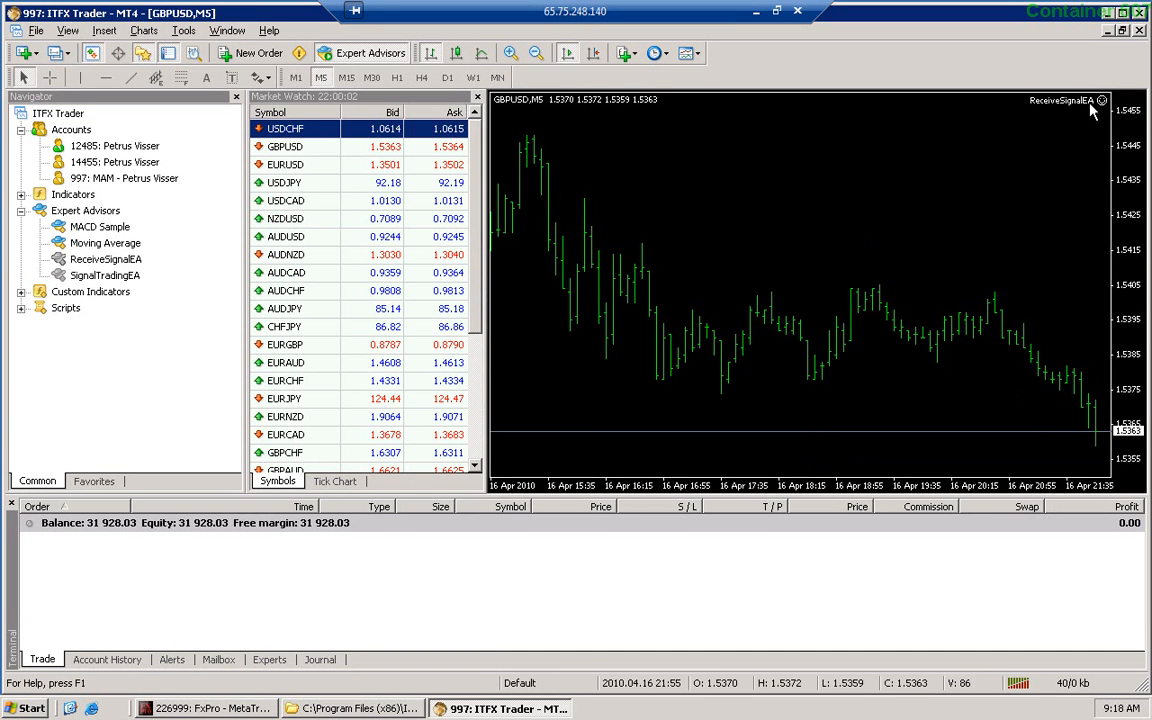
Step: Disable and re-enable expert advisors for running
click(370, 58)
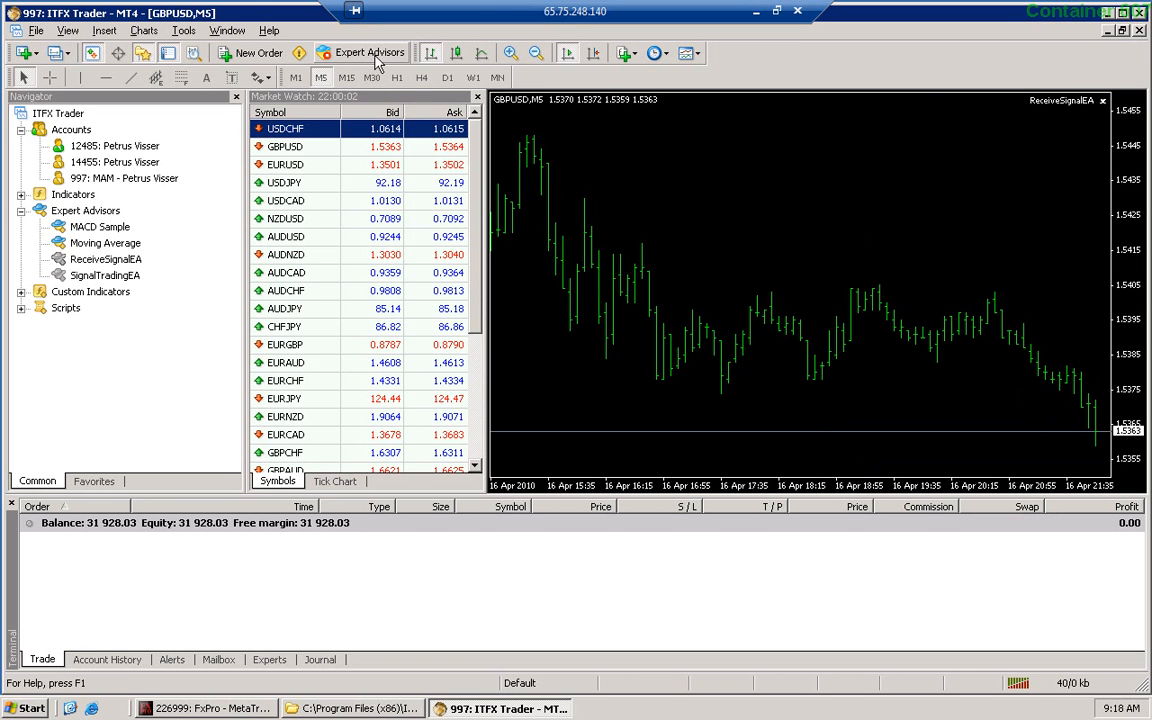
click(360, 58)
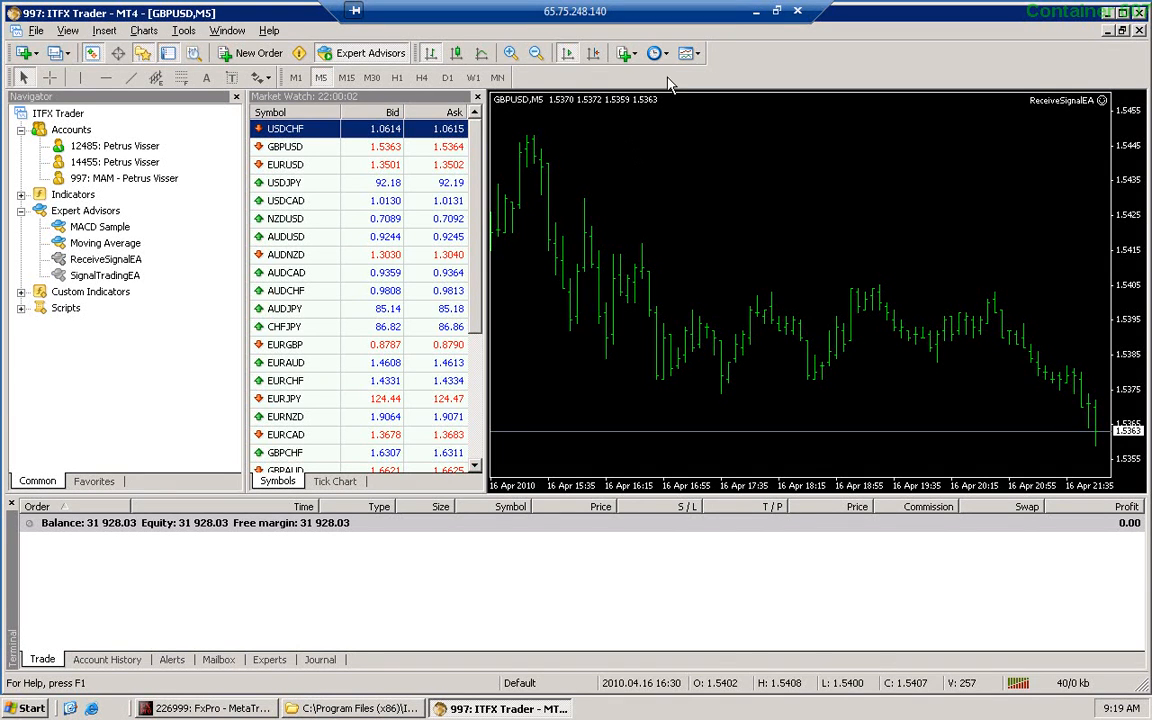
Step: Minimize the remote desktop session window
click(758, 12)
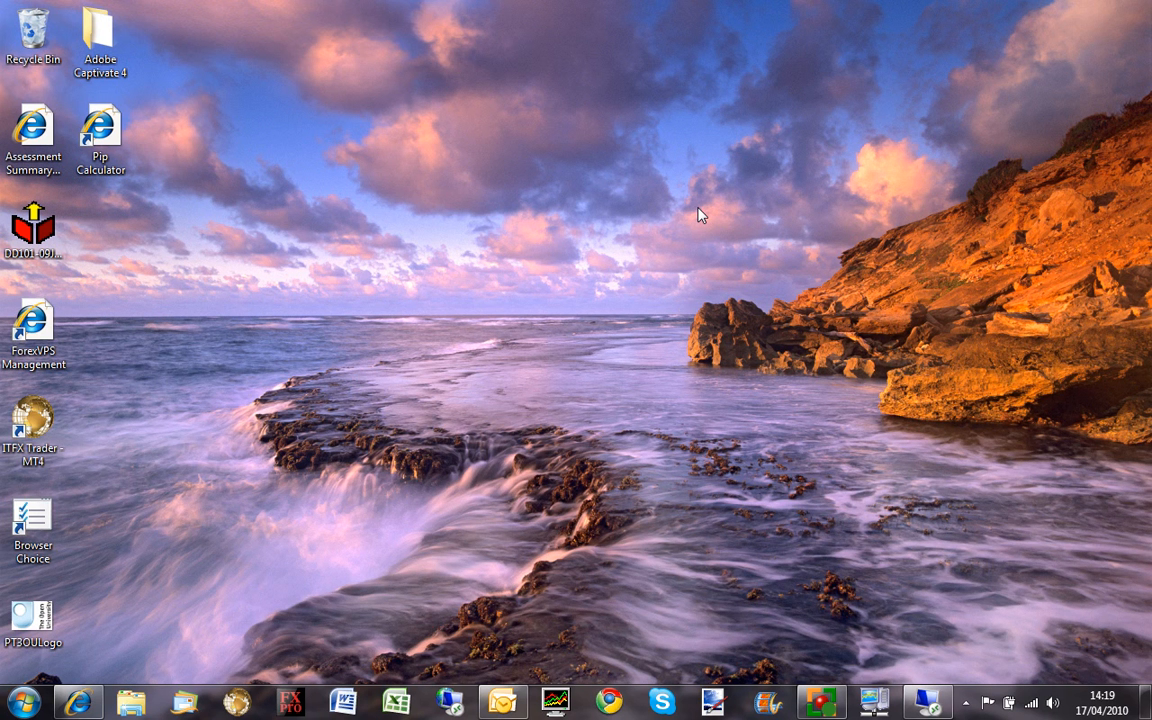